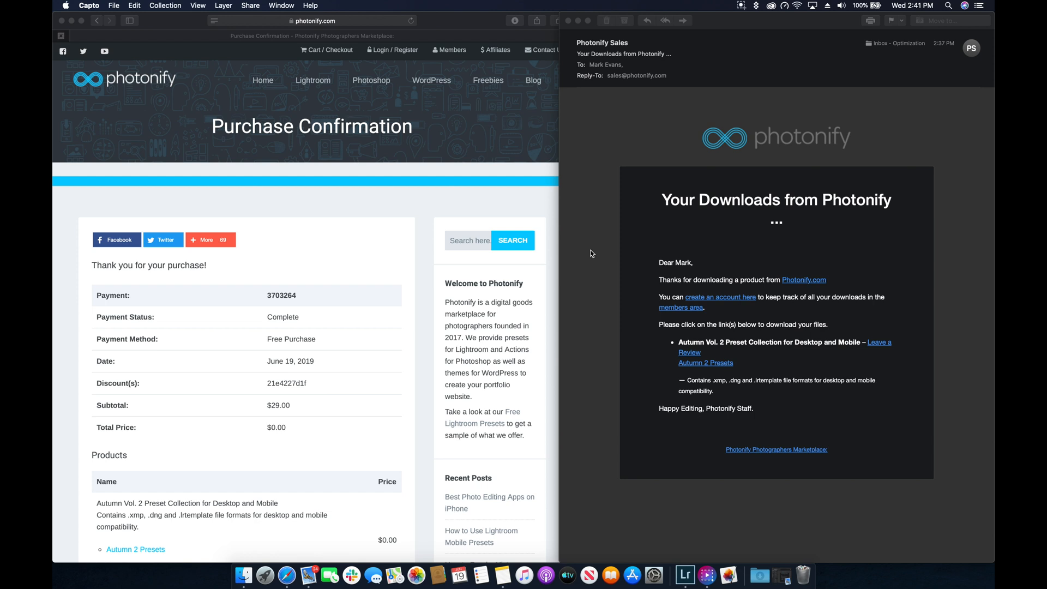
Examine the Photonify purchase confirmation page and the matching e-mail for the preset download links
scroll(426, 406, down, 5)
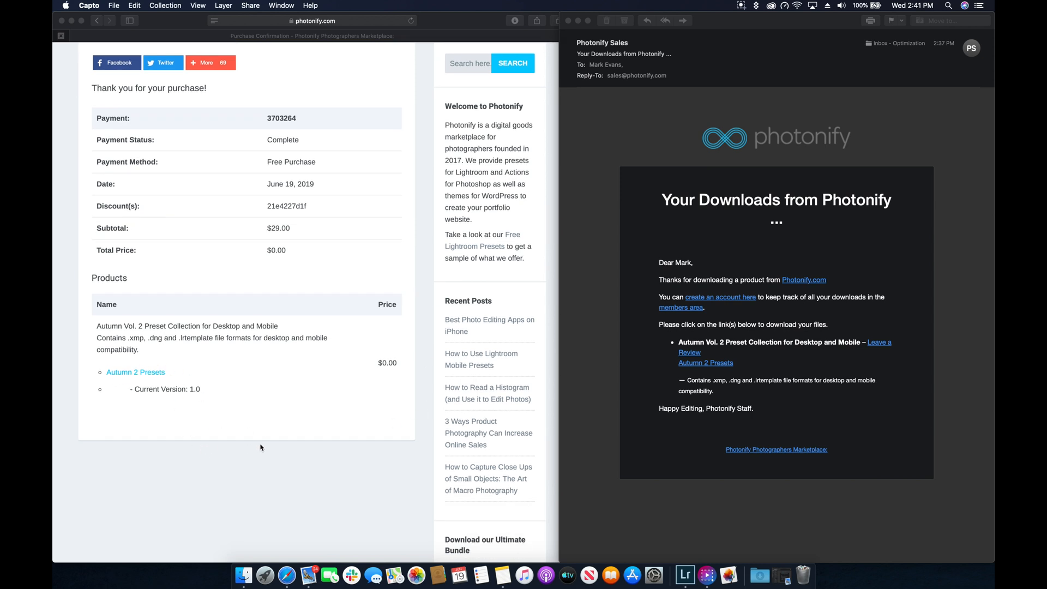
click(309, 434)
scroll(279, 428, up, 5)
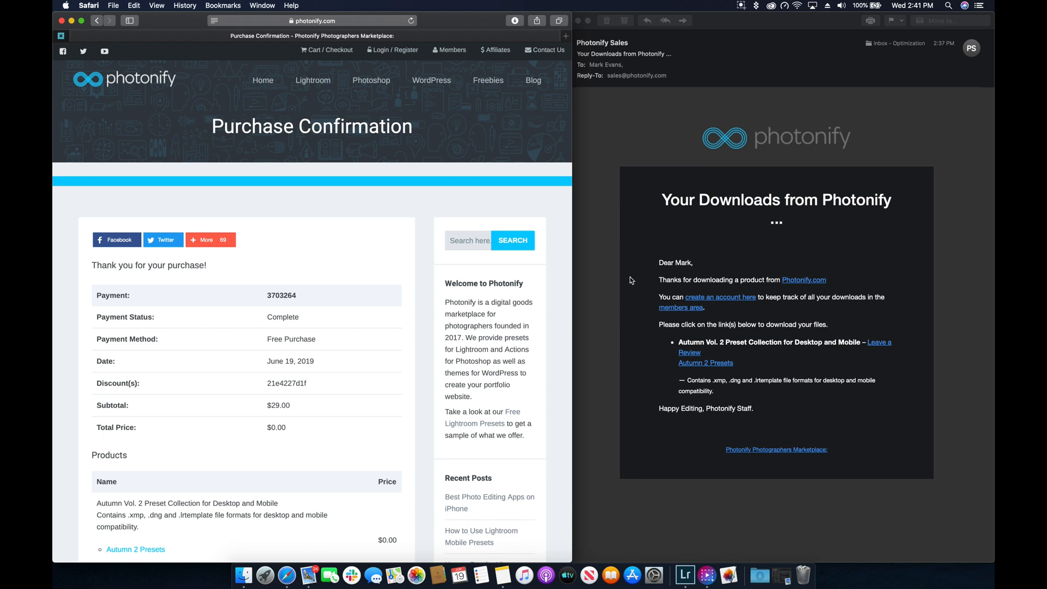
click(612, 254)
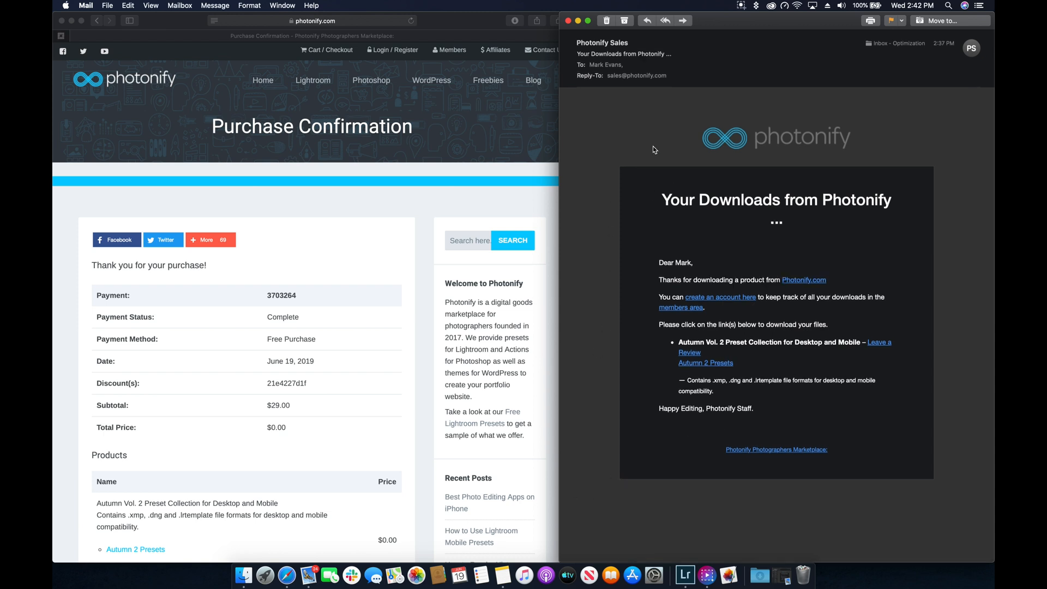
click(425, 423)
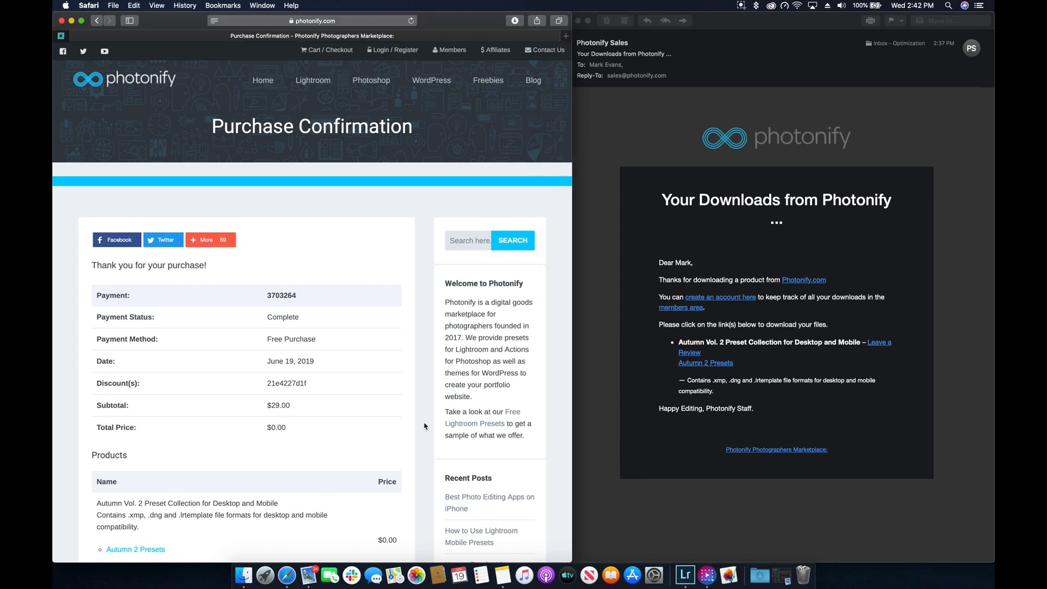
scroll(305, 382, down, 3)
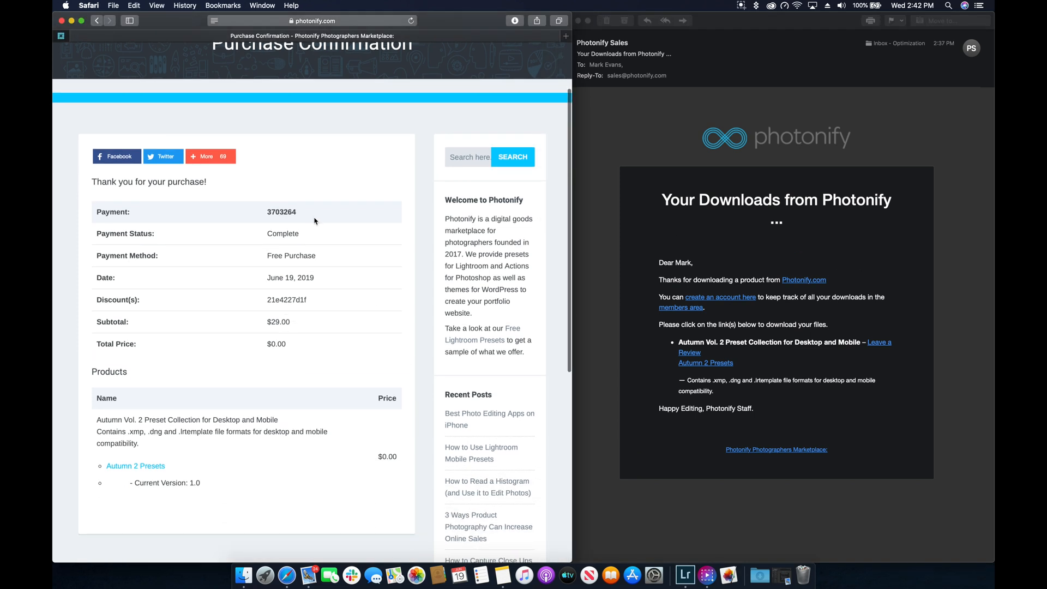
scroll(315, 275, down, 3)
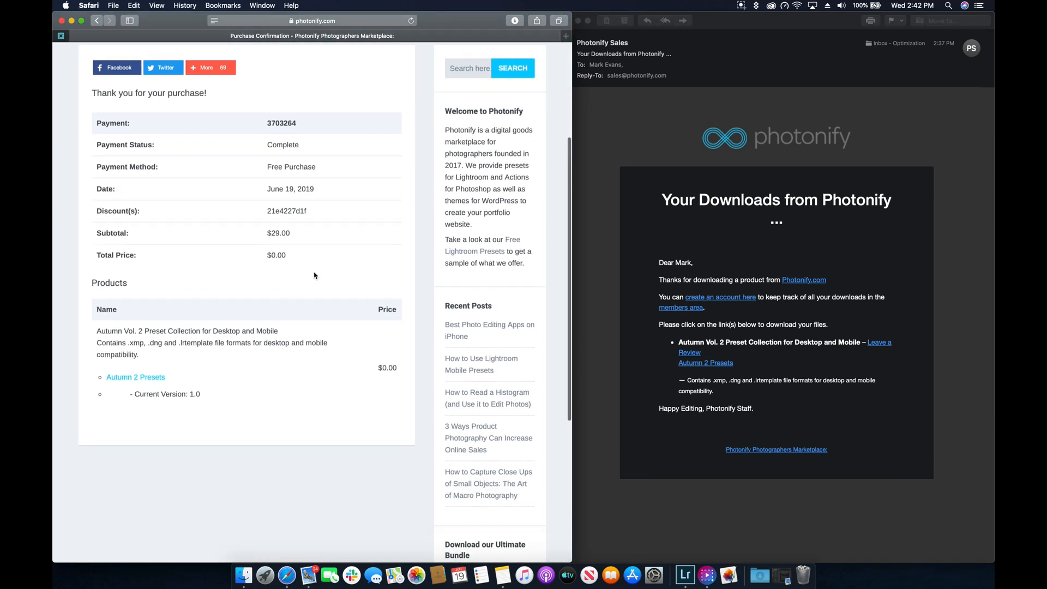
click(610, 372)
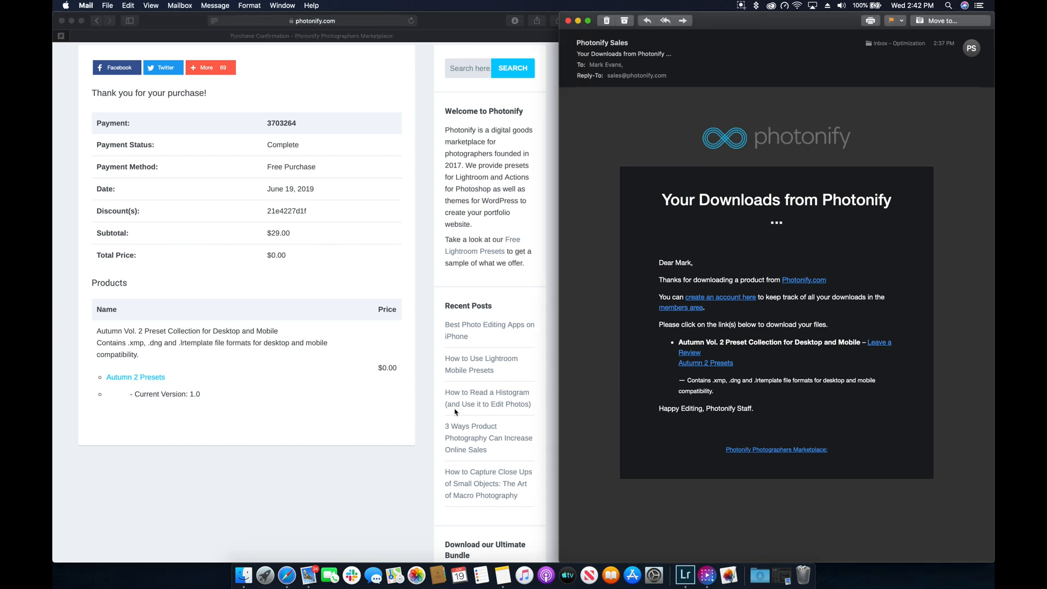
click(454, 410)
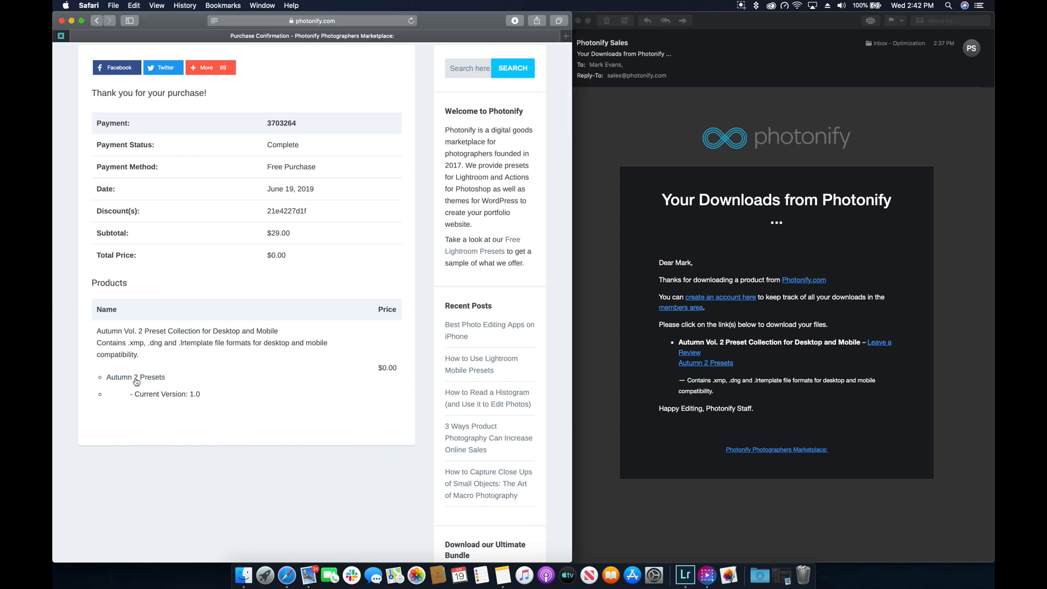
Download Autumn 2 Presets from the purchase confirmation page, allowing downloads on photonify.com
scroll(135, 385, up, 1)
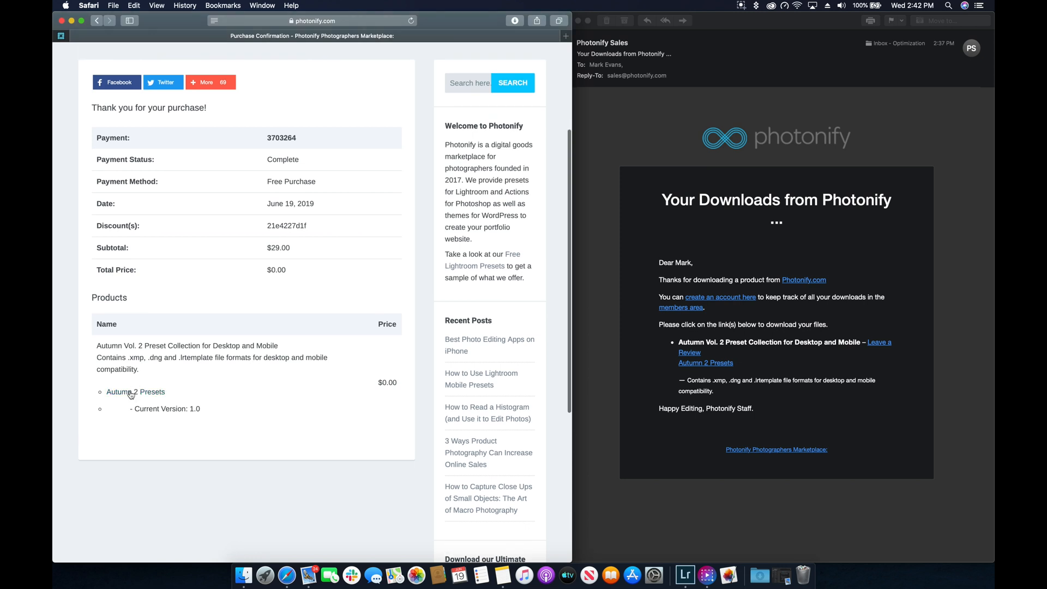
click(131, 393)
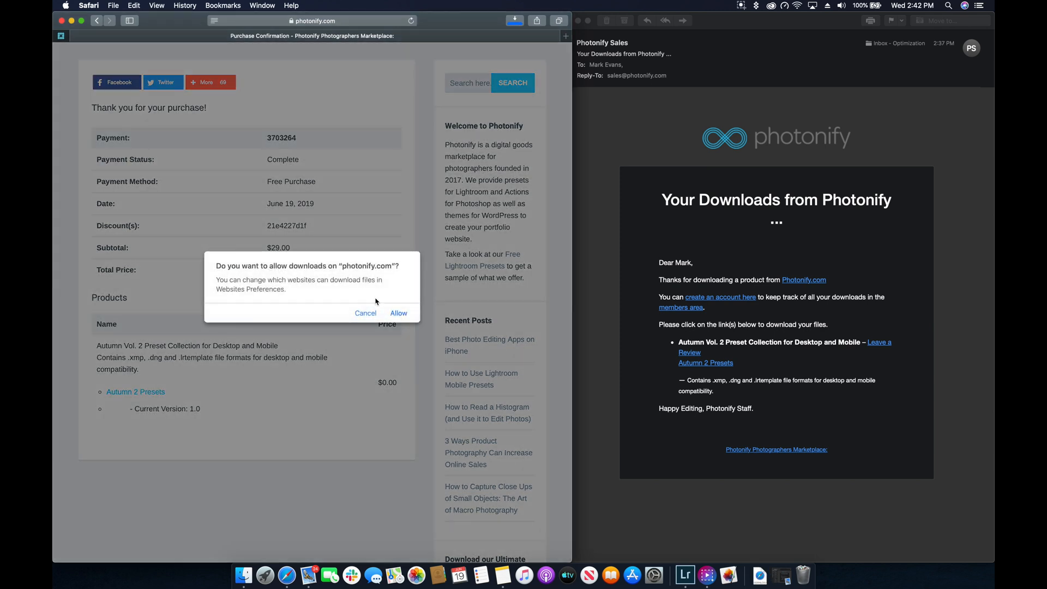
click(398, 315)
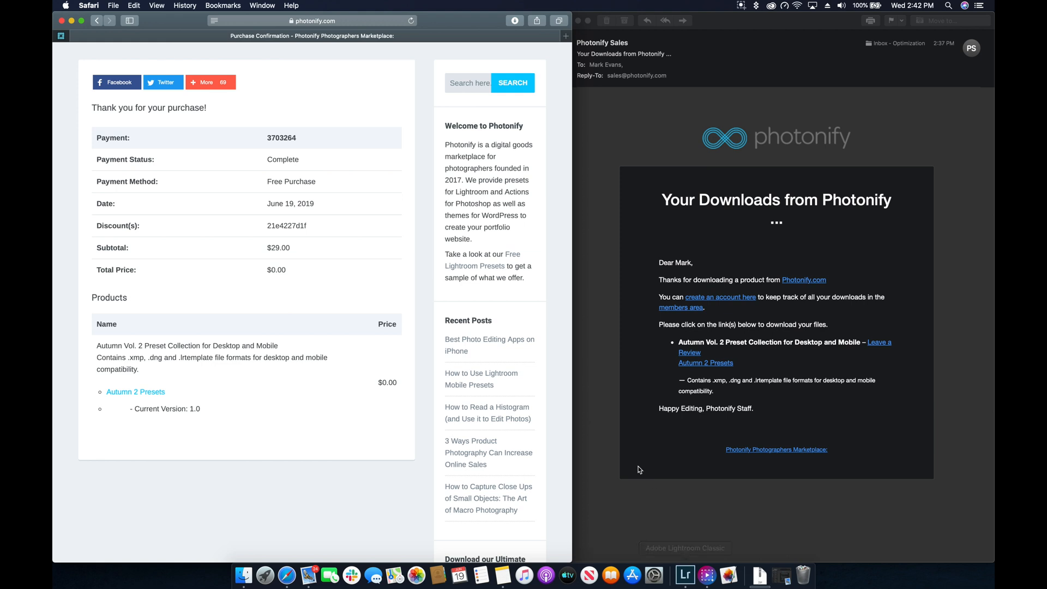
Download Autumn 2 Presets through the link in the Photonify e-mail, allowing downloads on r.koocmedia.com
click(604, 309)
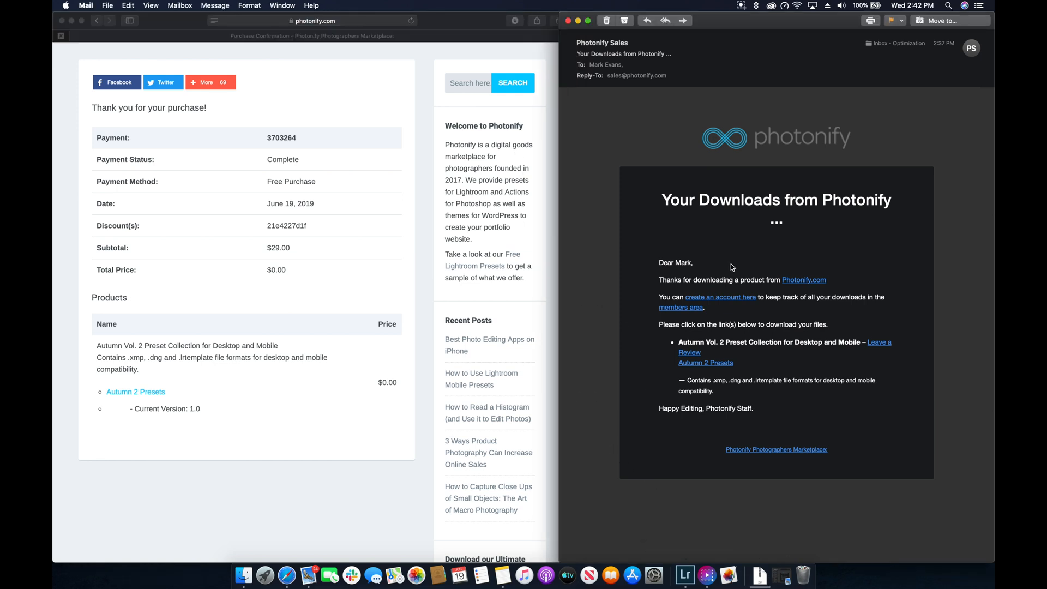
click(705, 365)
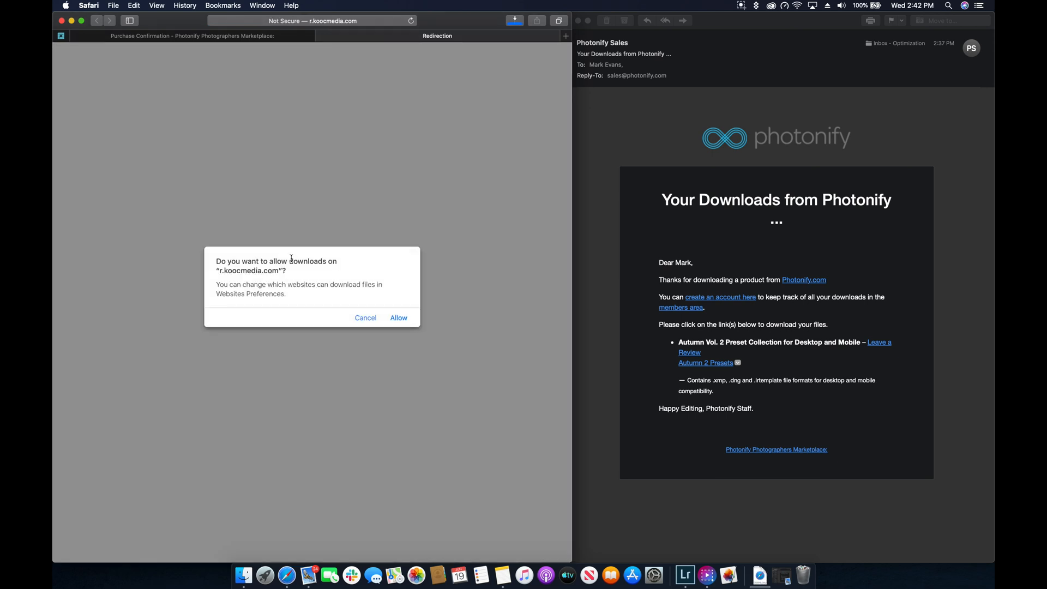
click(398, 320)
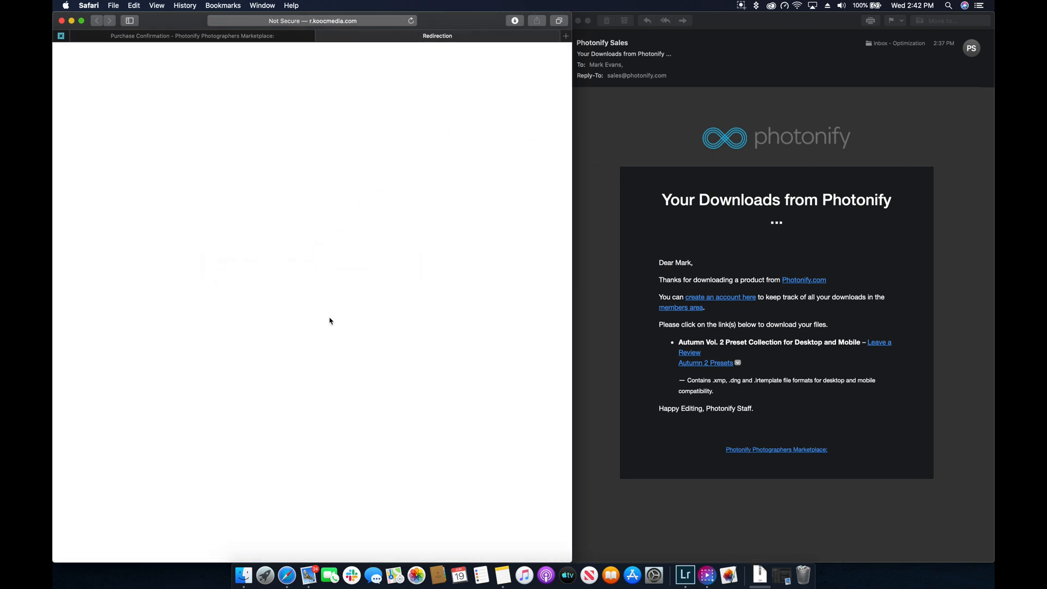
Return to the Purchase Confirmation page in Safari
click(750, 530)
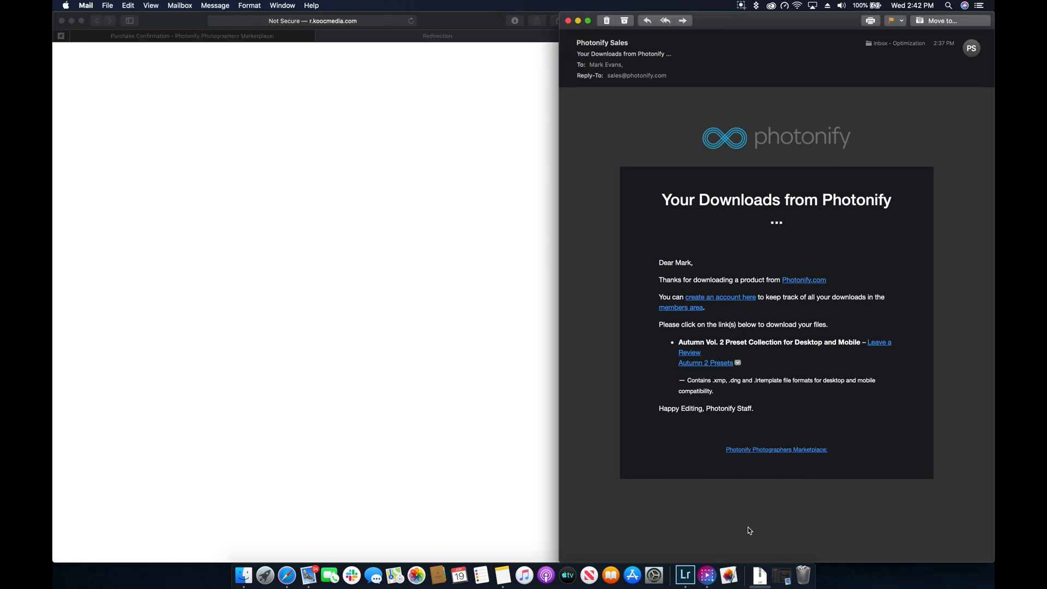
click(401, 368)
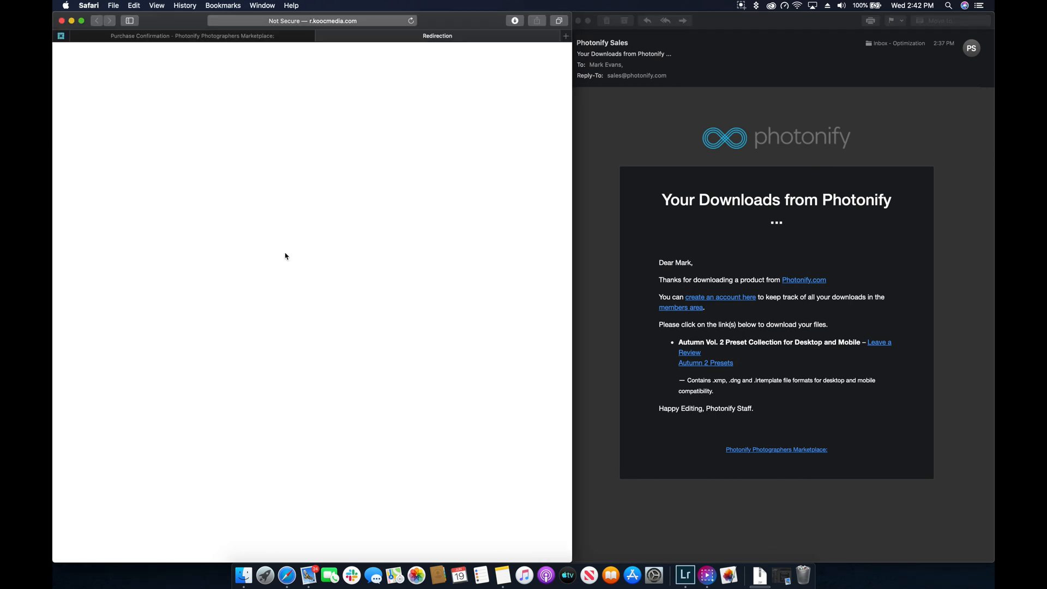
click(216, 36)
scroll(350, 137, up, 5)
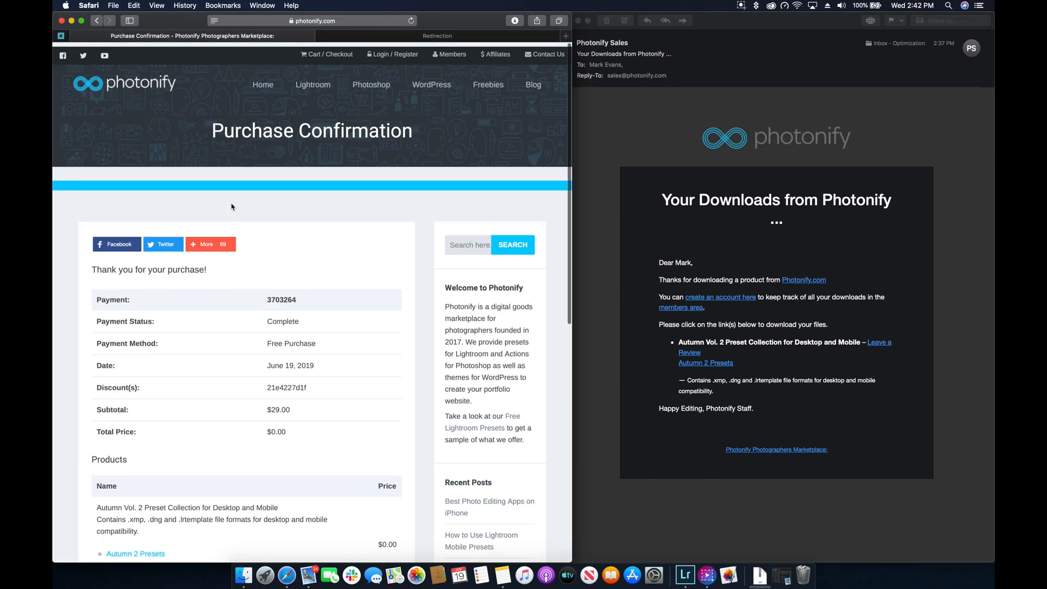
Quit Mail and Safari, and narrow the Lightroom Classic window so the desktop folders are exposed
click(596, 247)
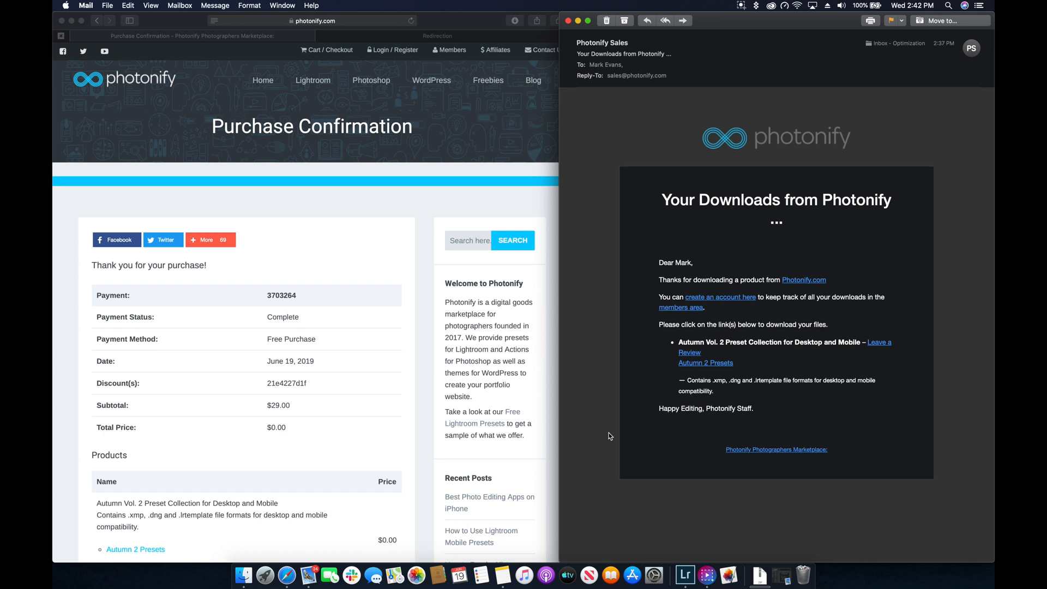
key(super+q)
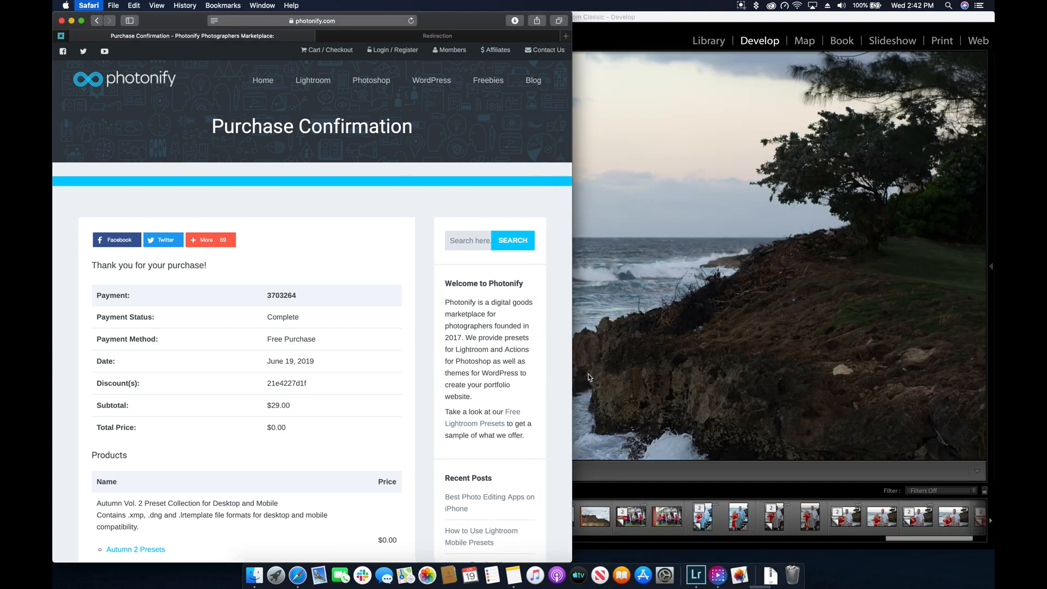
key(super+q)
click(581, 343)
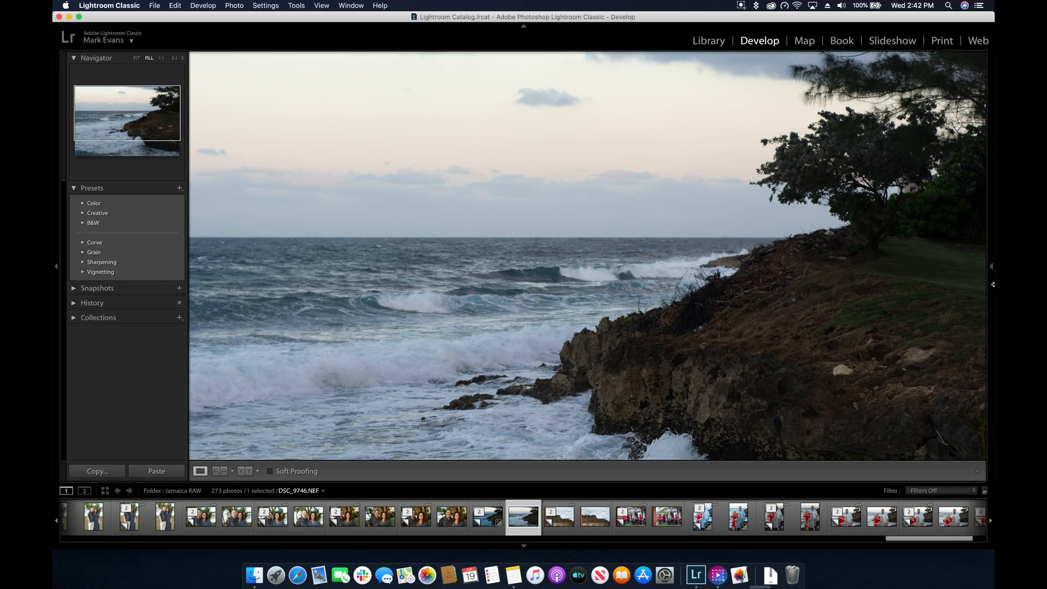
drag(992, 283, 869, 283)
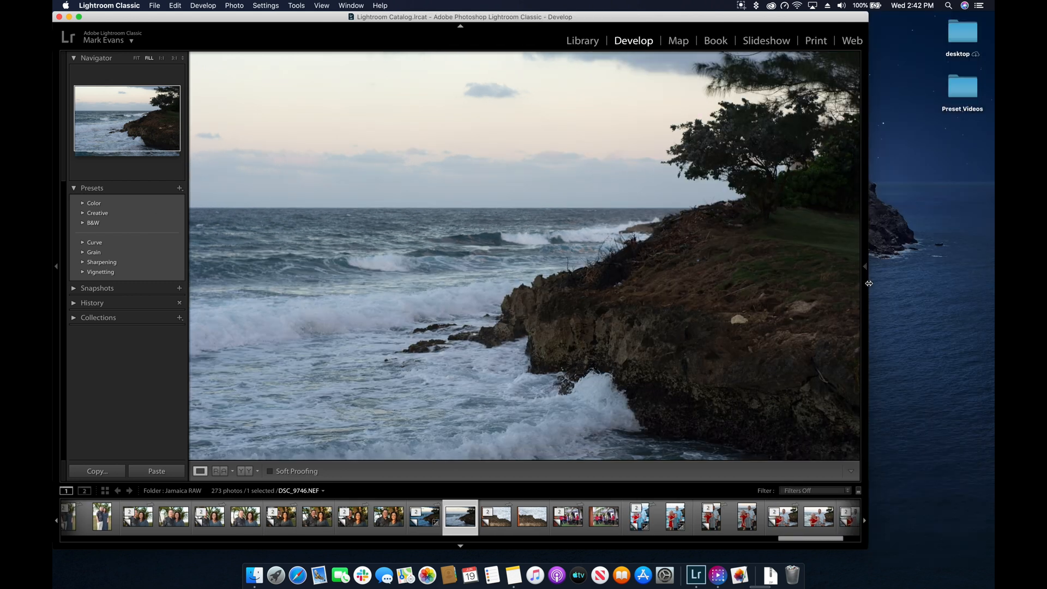
drag(865, 561, 897, 580)
Move Autumn-2-Presets.zip from the downloads to the desktop and extract it
click(771, 577)
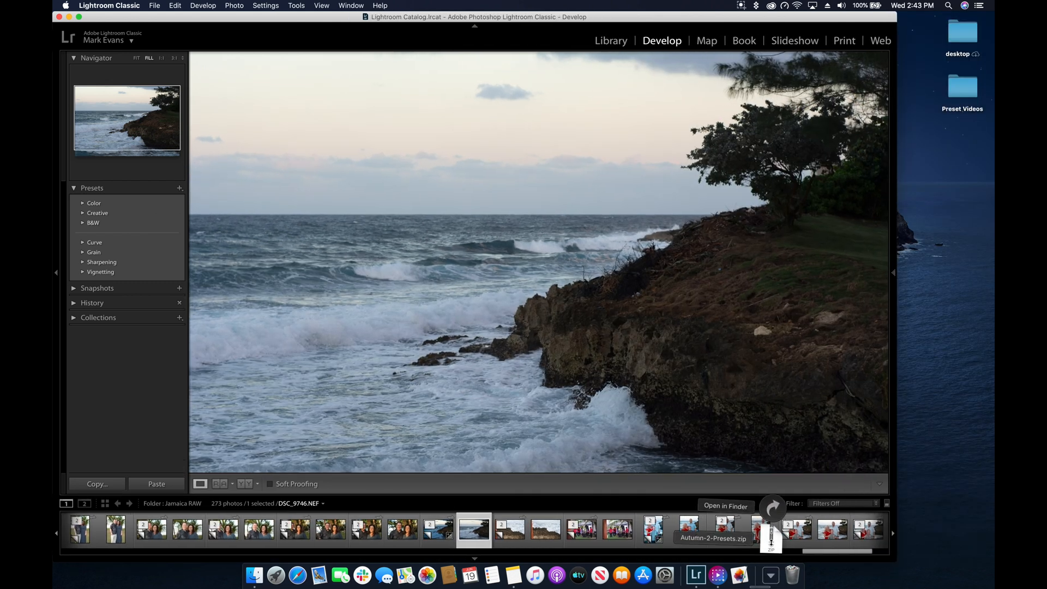
drag(771, 540, 965, 155)
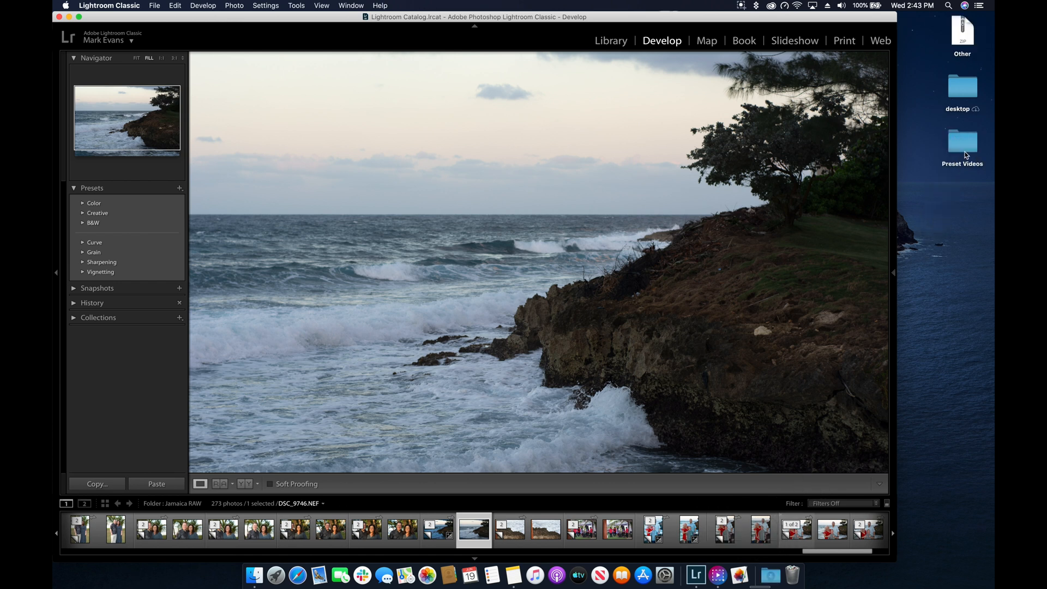
click(960, 37)
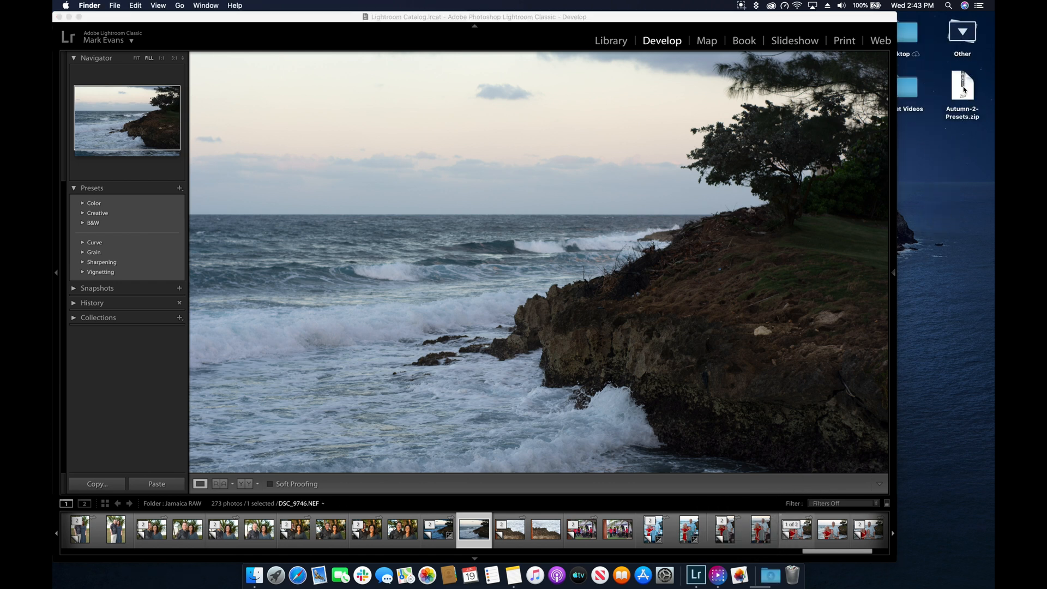
double_click(963, 88)
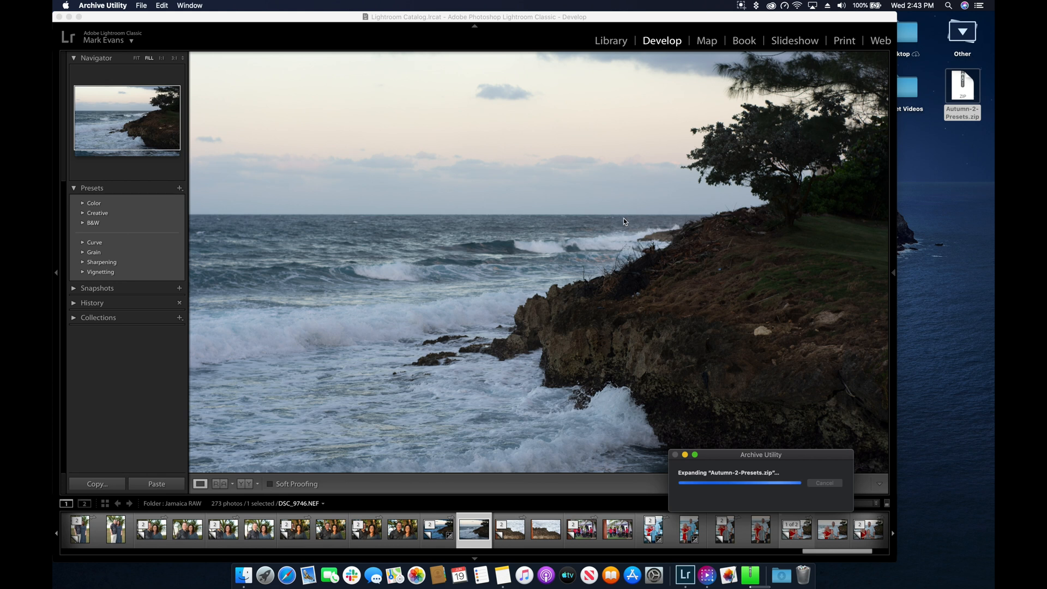
Open the extracted Autumn 2 Presets folder, show it as a list, and reposition its window over Lightroom
click(963, 32)
click(968, 92)
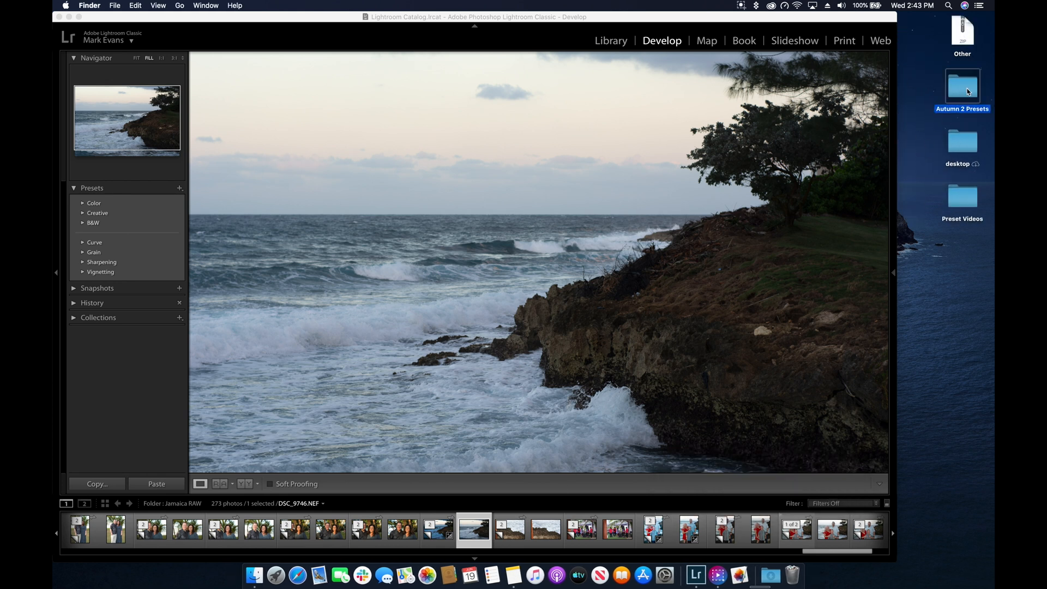
double_click(968, 91)
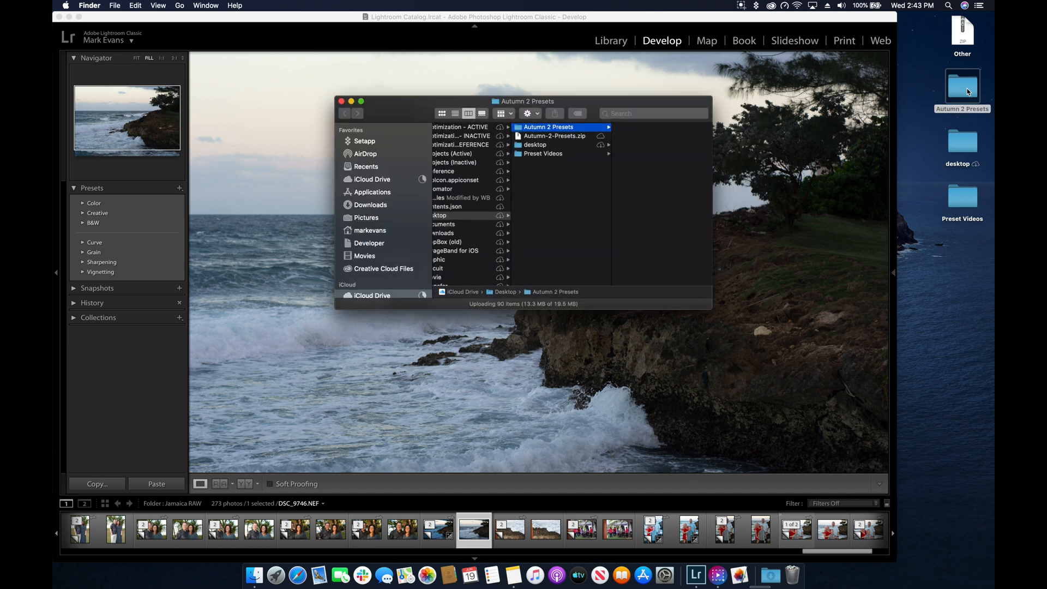
key(super+2)
drag(711, 472, 709, 430)
drag(537, 125, 619, 29)
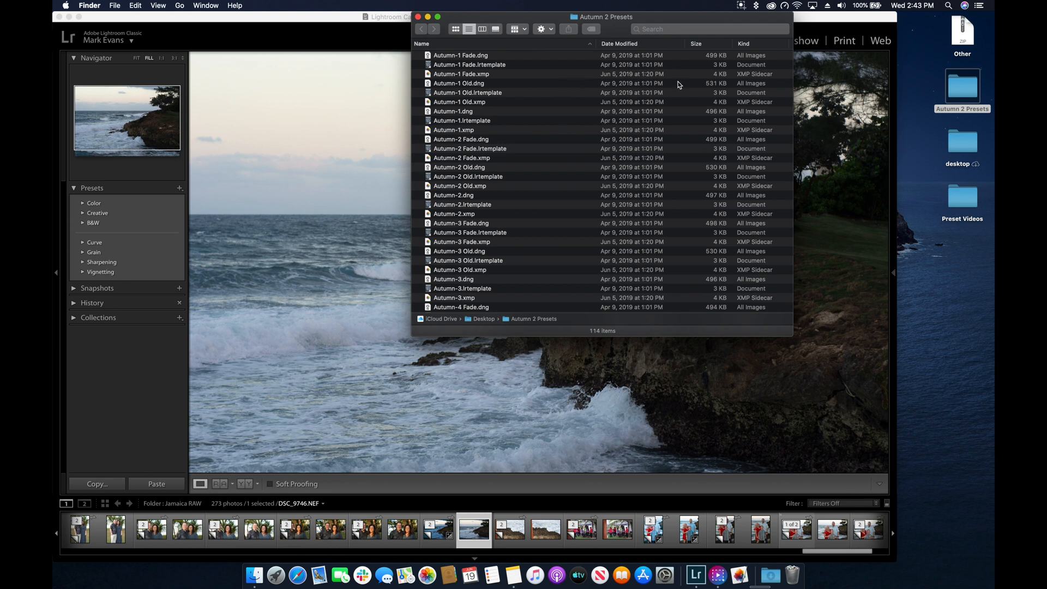
Examine the .dng, .lrtemplate and .xmp versions of the Autumn-1 Fade preset in the folder
click(497, 57)
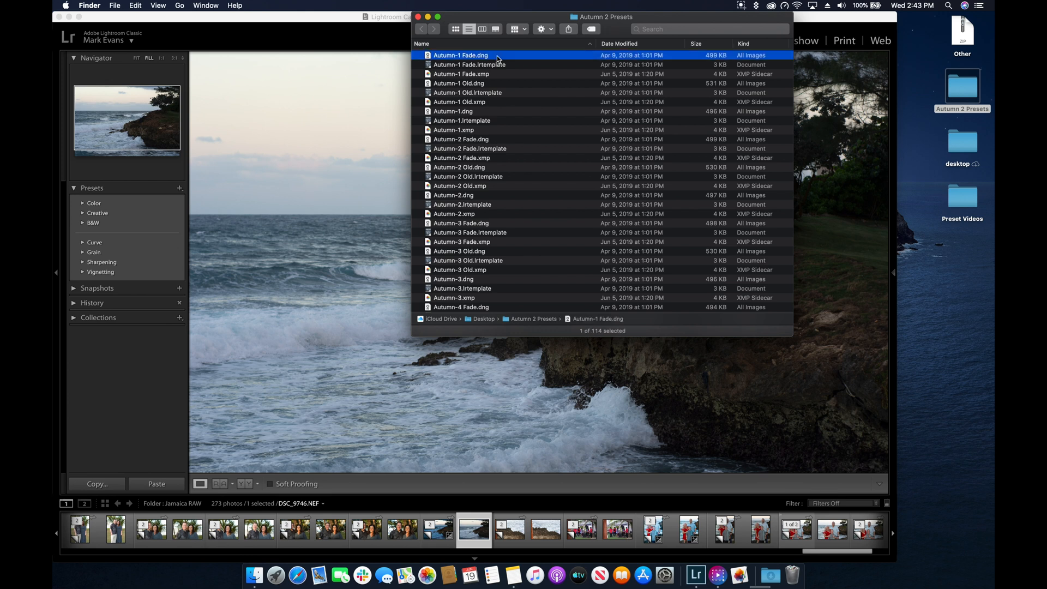
shift+click(498, 75)
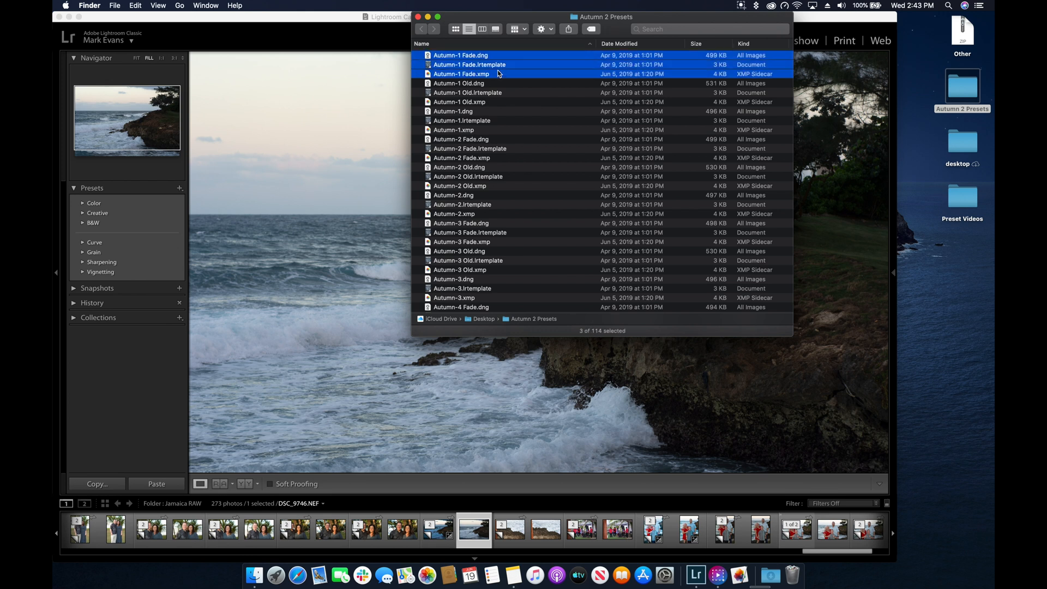
click(497, 57)
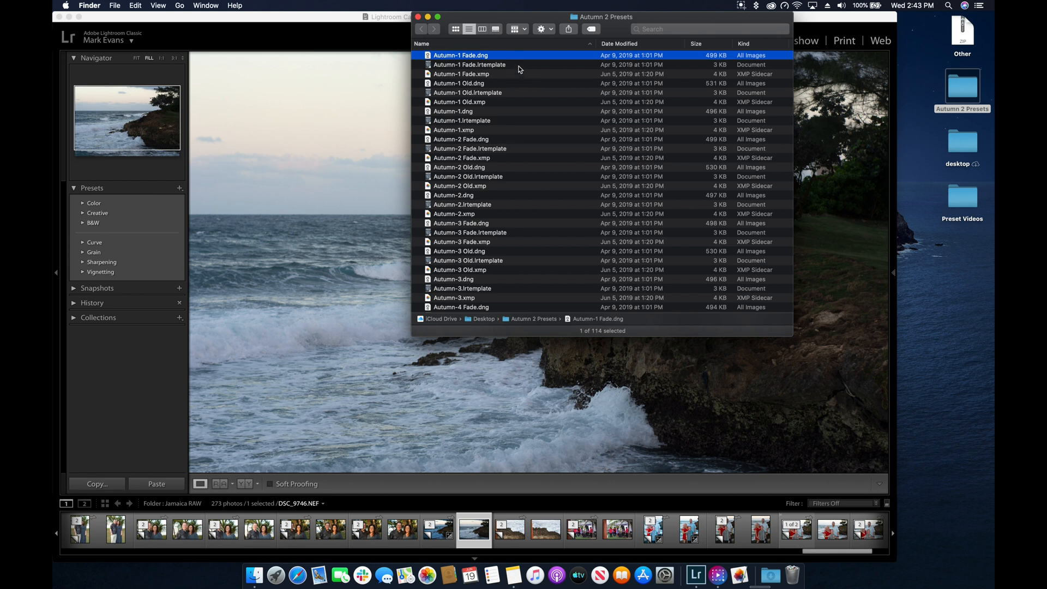
click(522, 64)
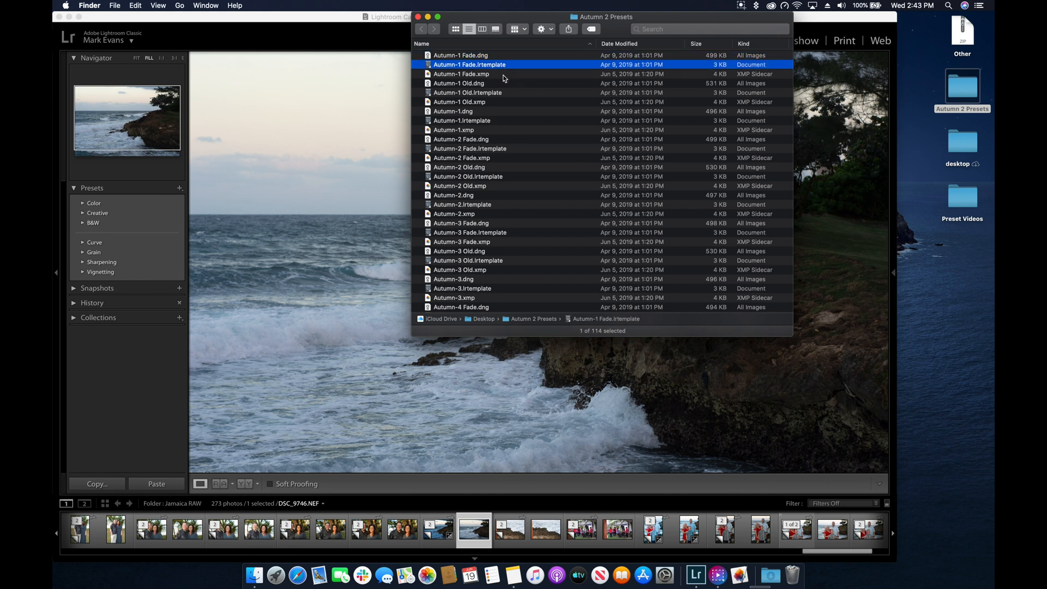
click(503, 75)
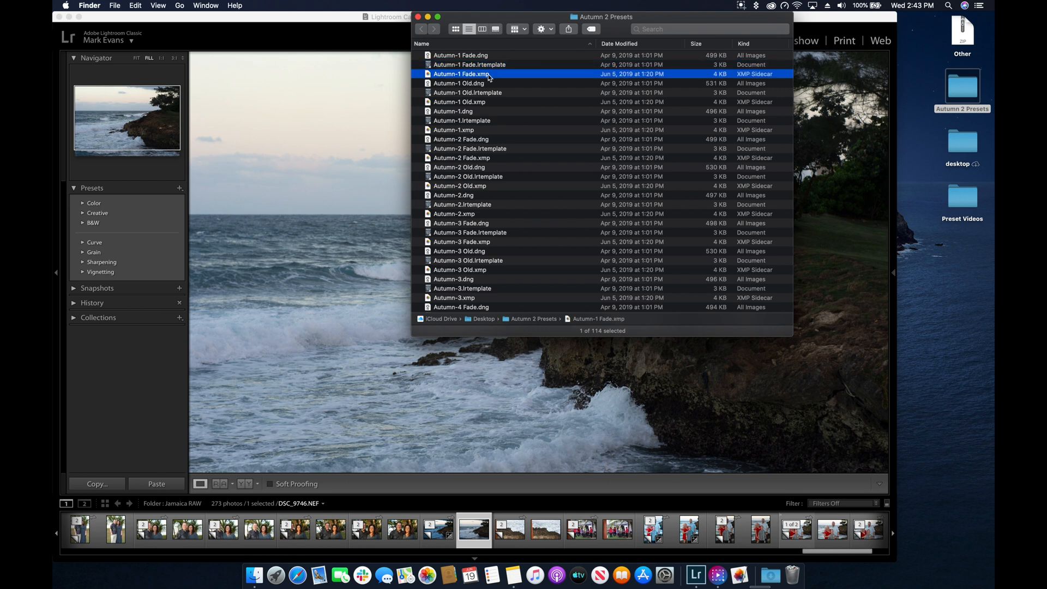
click(515, 64)
click(515, 55)
click(507, 77)
shift+click(511, 56)
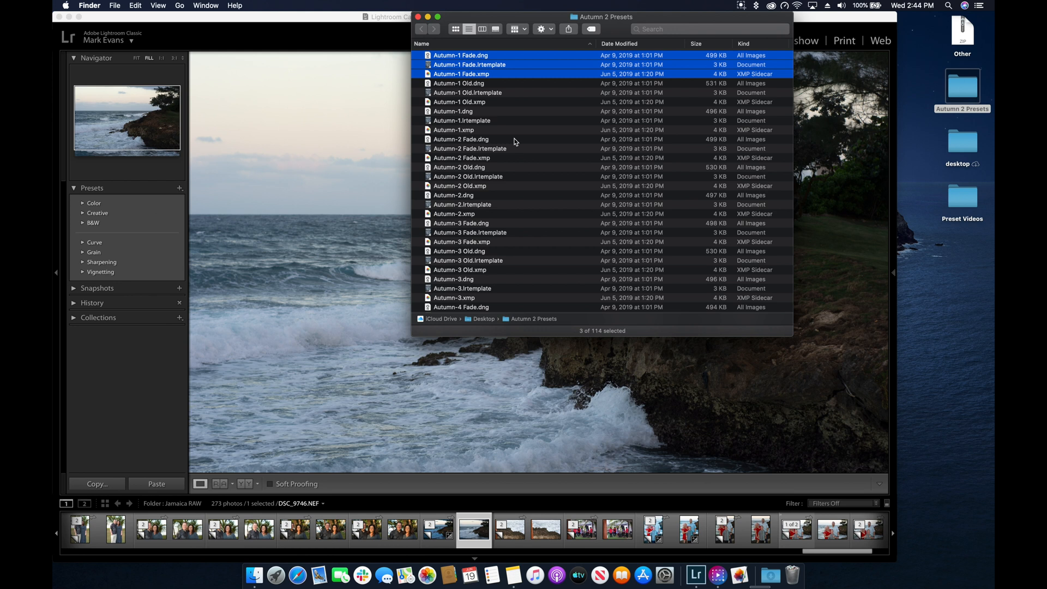
Move the Autumn 2 Presets window toward the desktop icons and bring Lightroom Classic to the front
click(504, 83)
drag(472, 17, 695, 14)
click(607, 24)
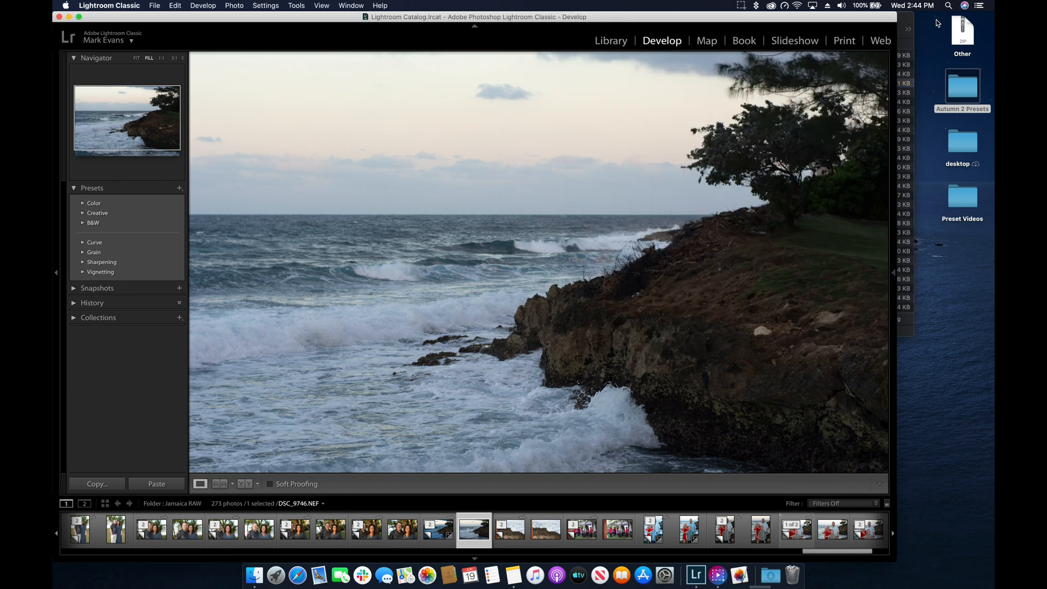
Widen the Lightroom window and reveal the folder of all other Lightroom presets from the Presets preferences
double_click(893, 17)
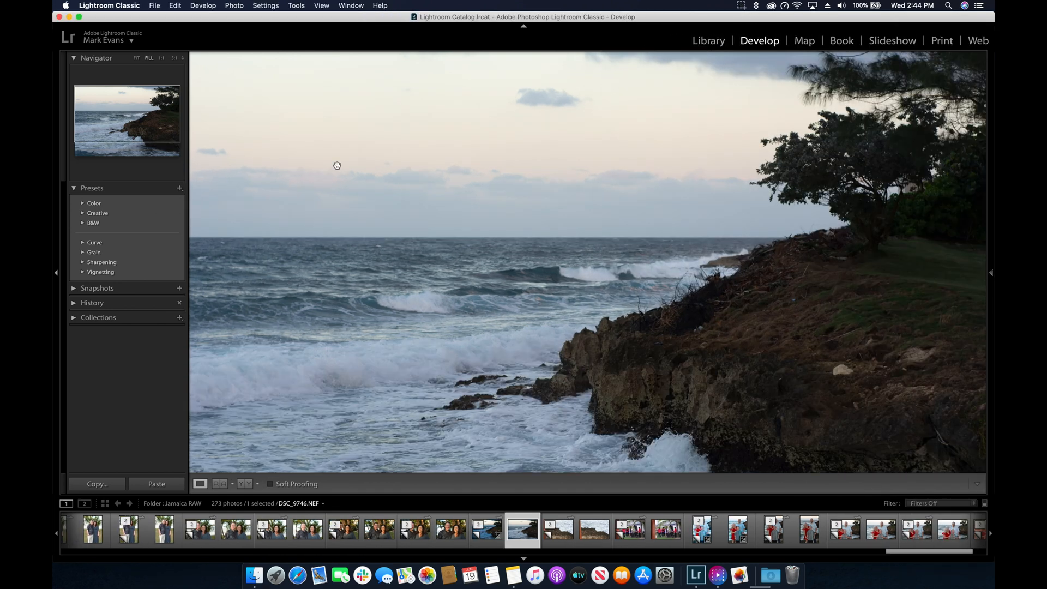
click(126, 4)
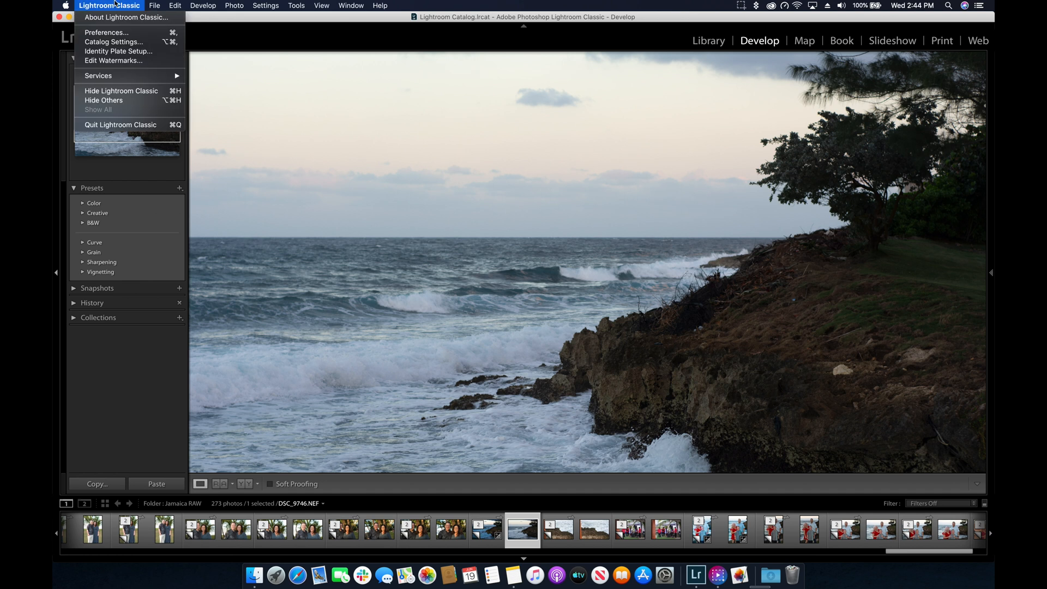
click(124, 34)
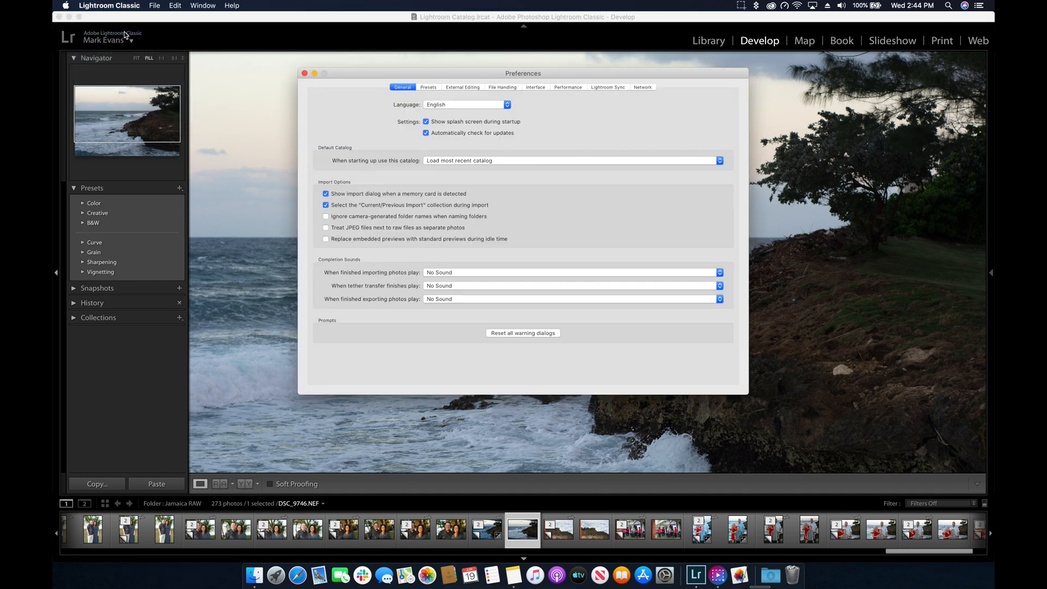
click(429, 88)
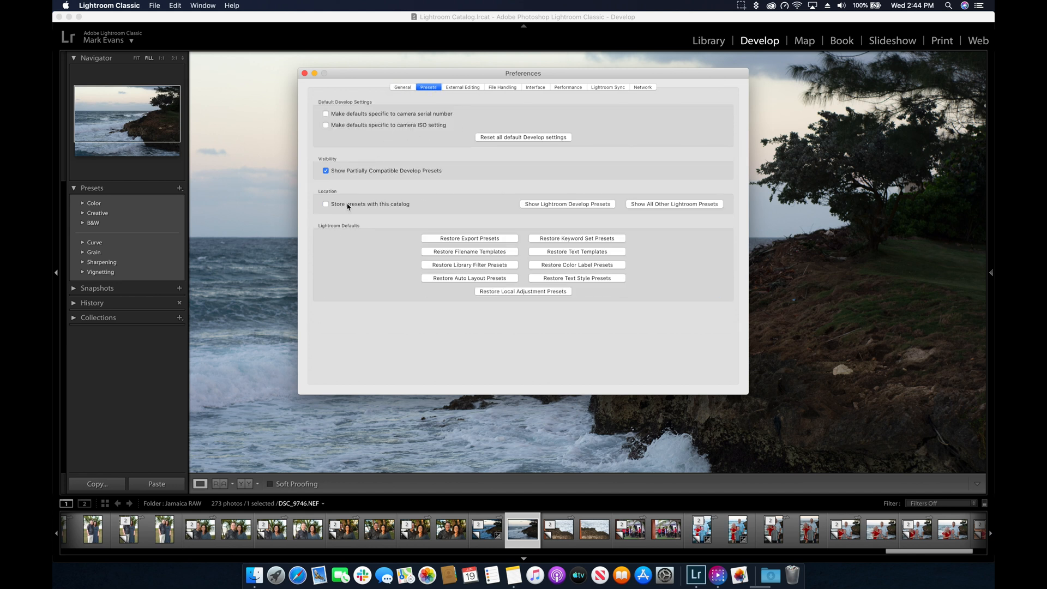
click(664, 204)
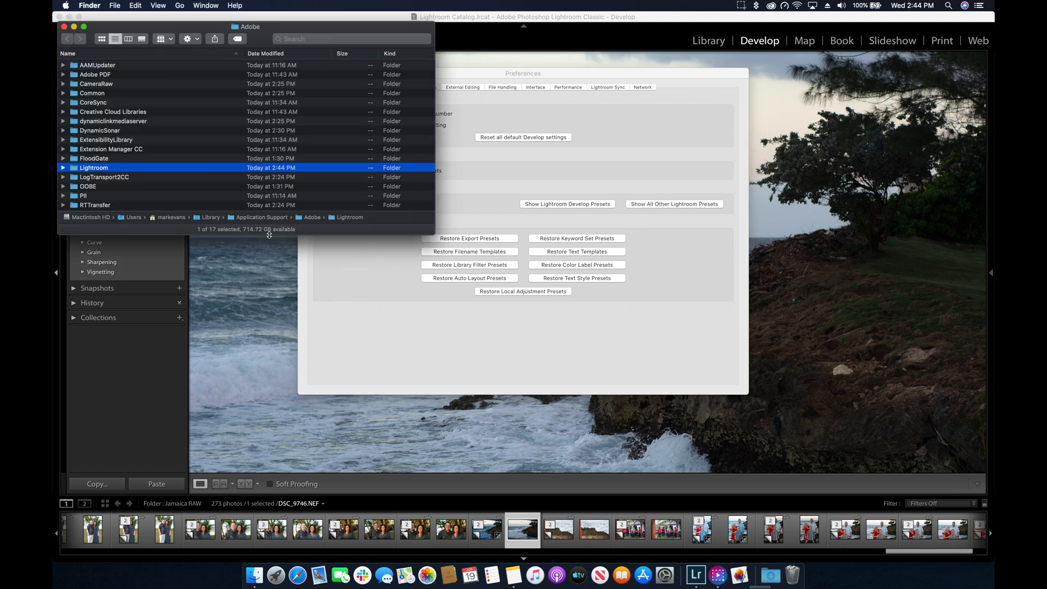
Enlarge the Adobe folder window, show it in columns, and open Develop Presets inside the Lightroom folder
drag(320, 235, 319, 363)
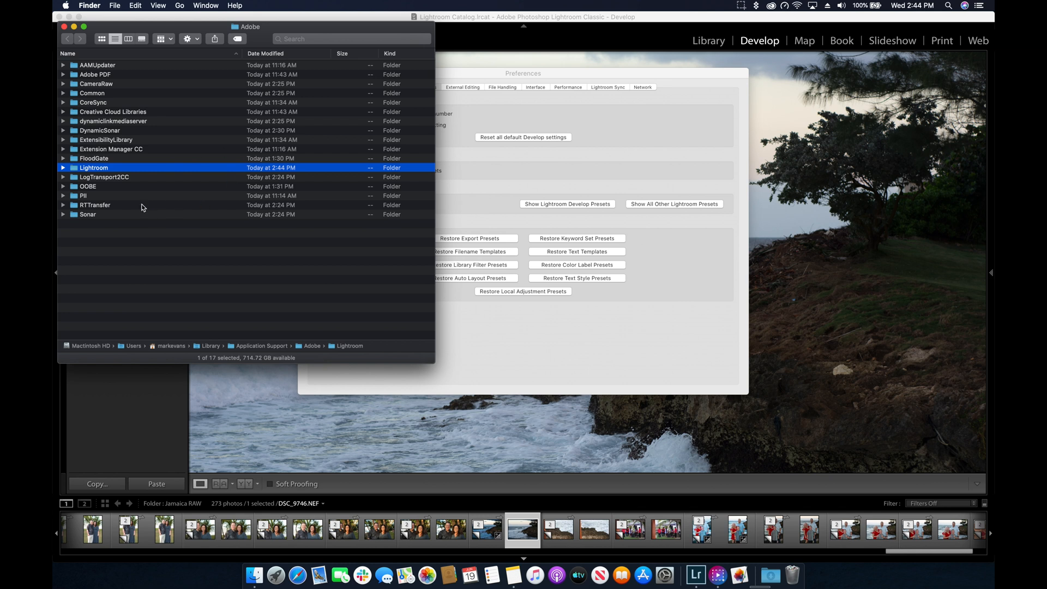
click(128, 39)
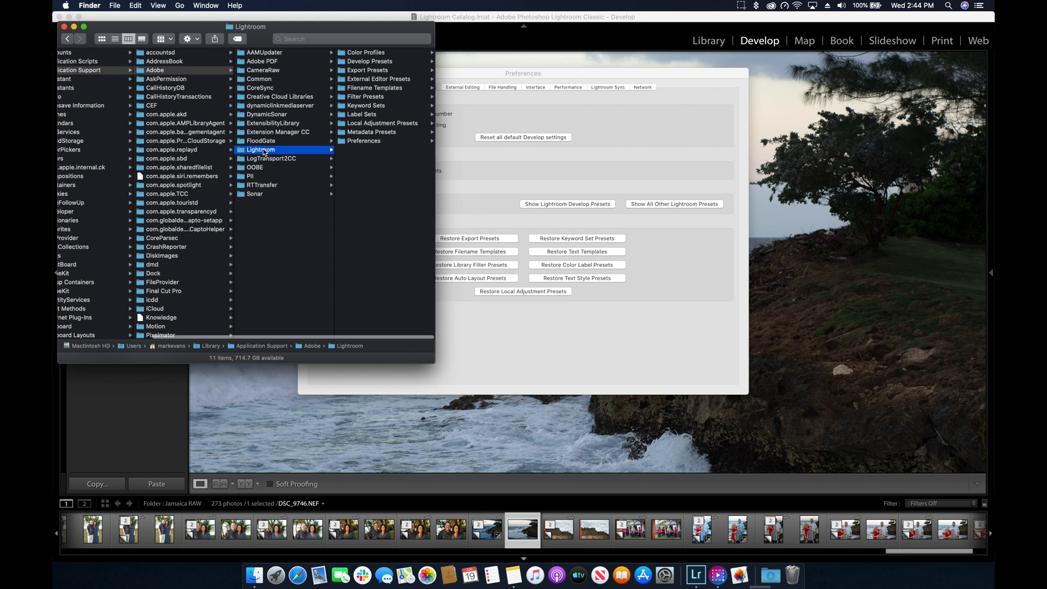
click(378, 62)
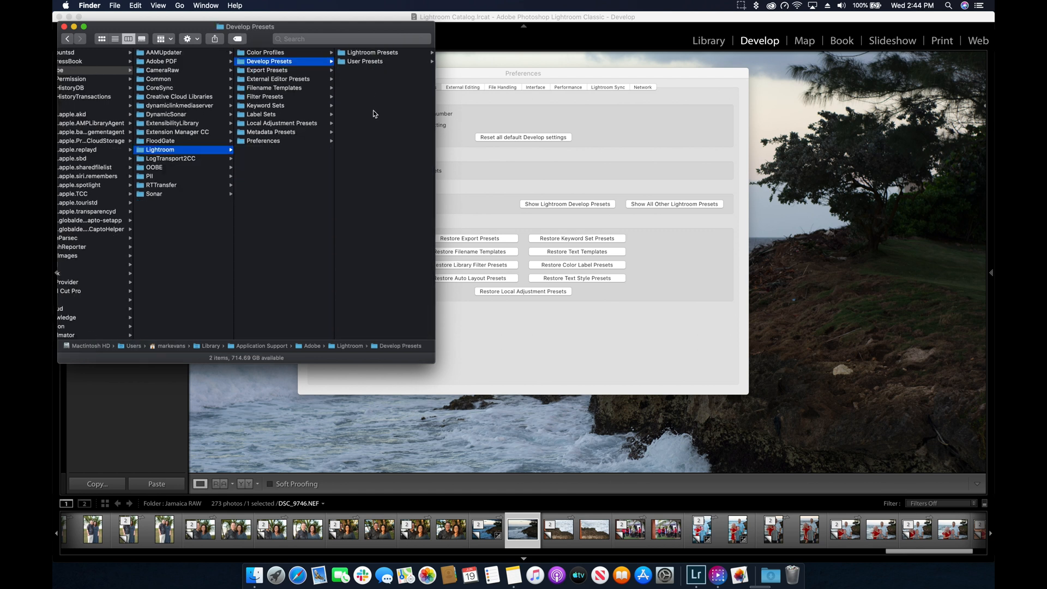
click(362, 54)
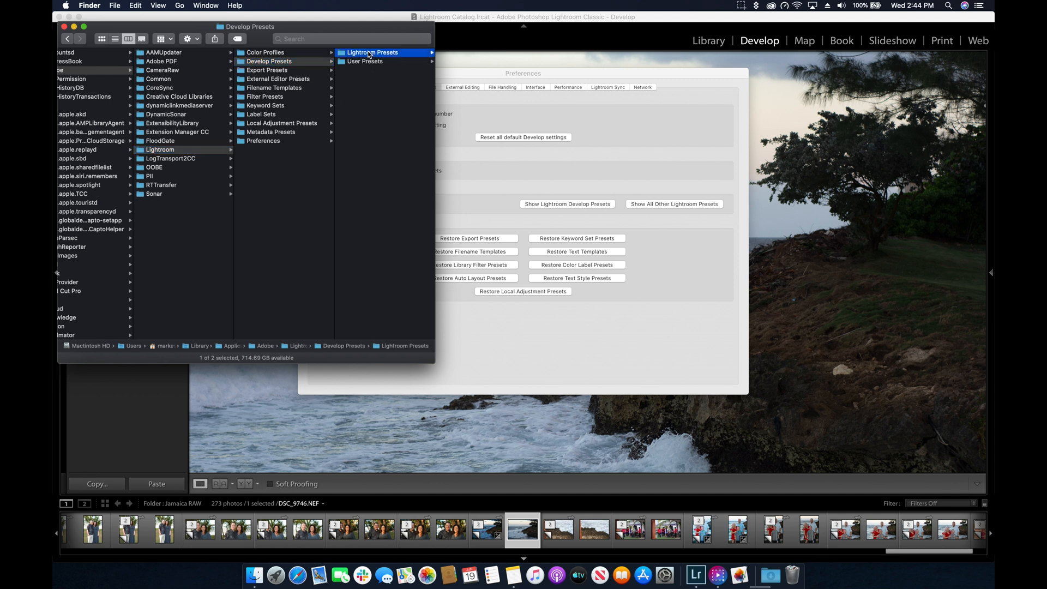
click(289, 61)
click(282, 103)
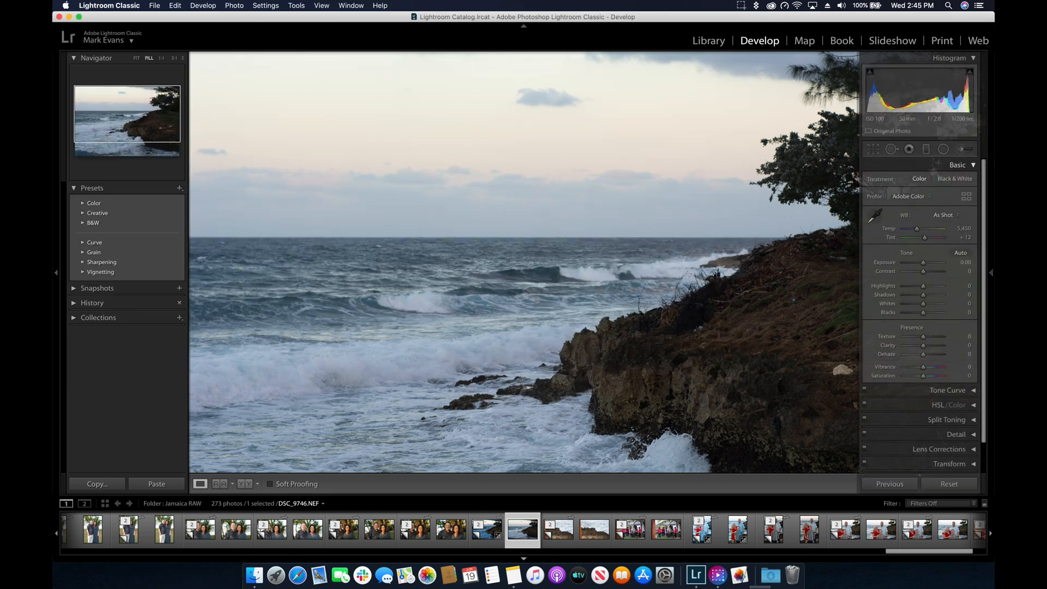
Move the Autumn 2 Presets folder from the desktop into Develop Presets, confirming its removal from iCloud Drive
drag(994, 171, 913, 170)
key(super+Tab)
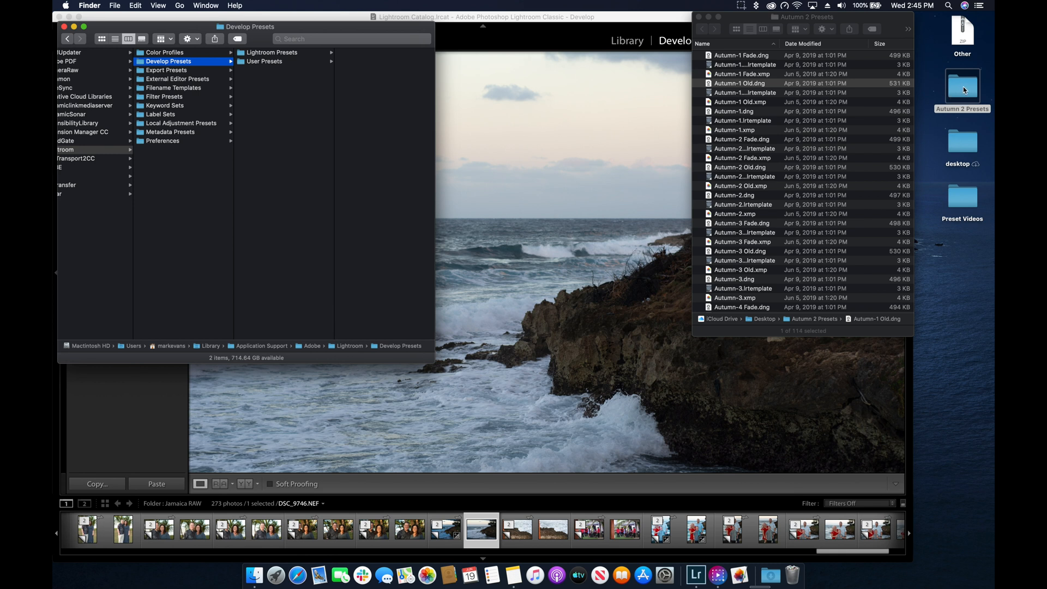
drag(967, 93, 275, 110)
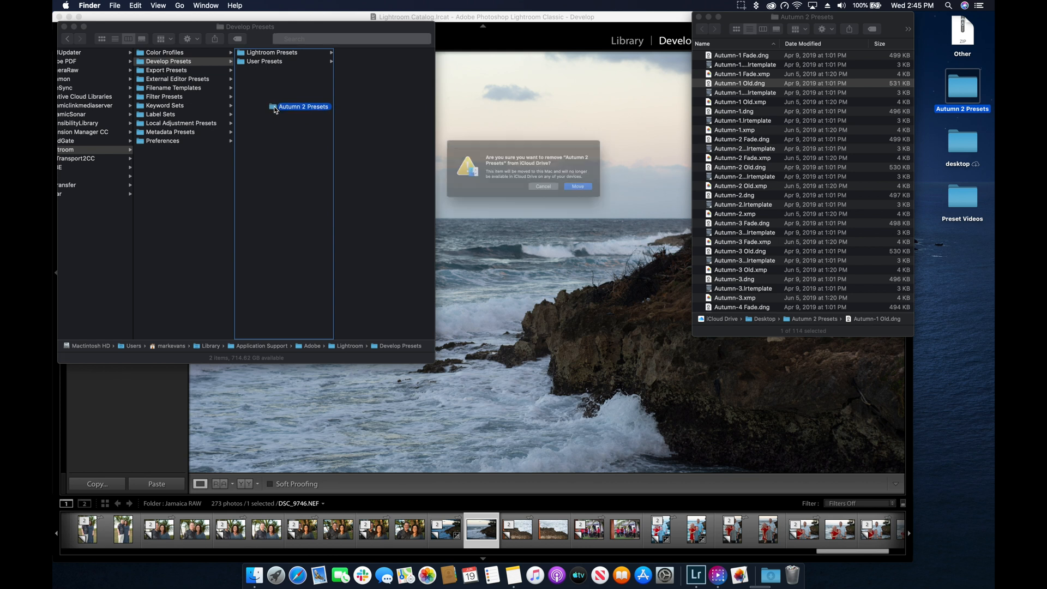
click(608, 194)
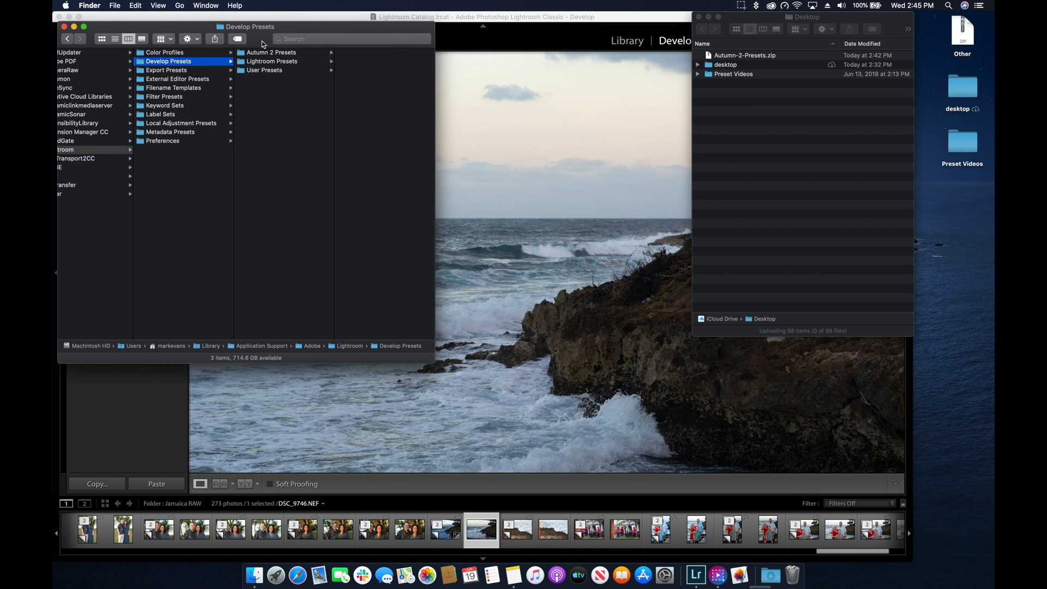
Return to Lightroom Classic, restore its window to full width, and quit the program
drag(262, 44, 558, 141)
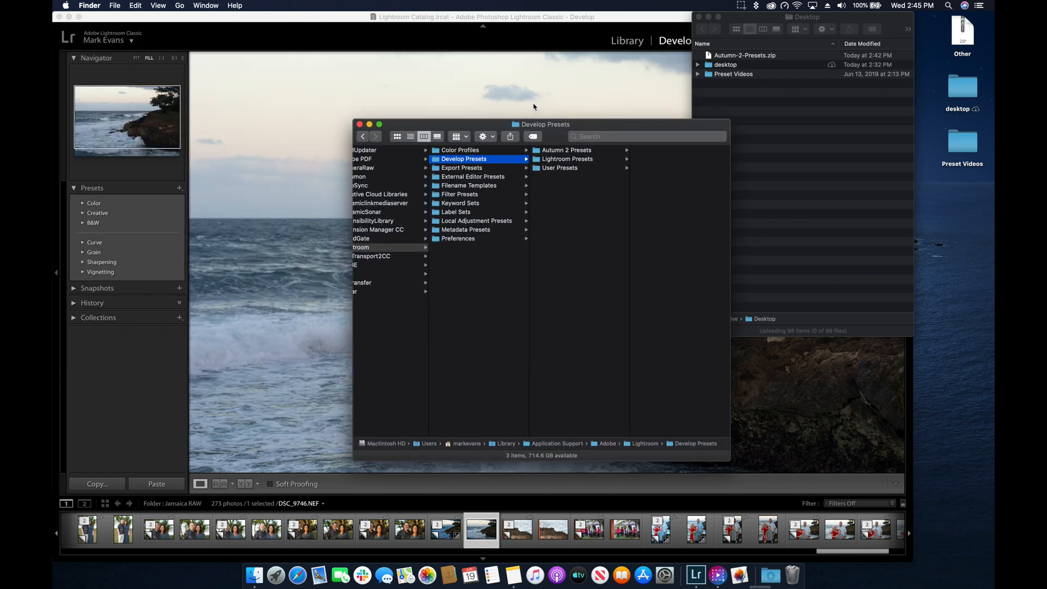
click(534, 106)
drag(914, 14, 992, 9)
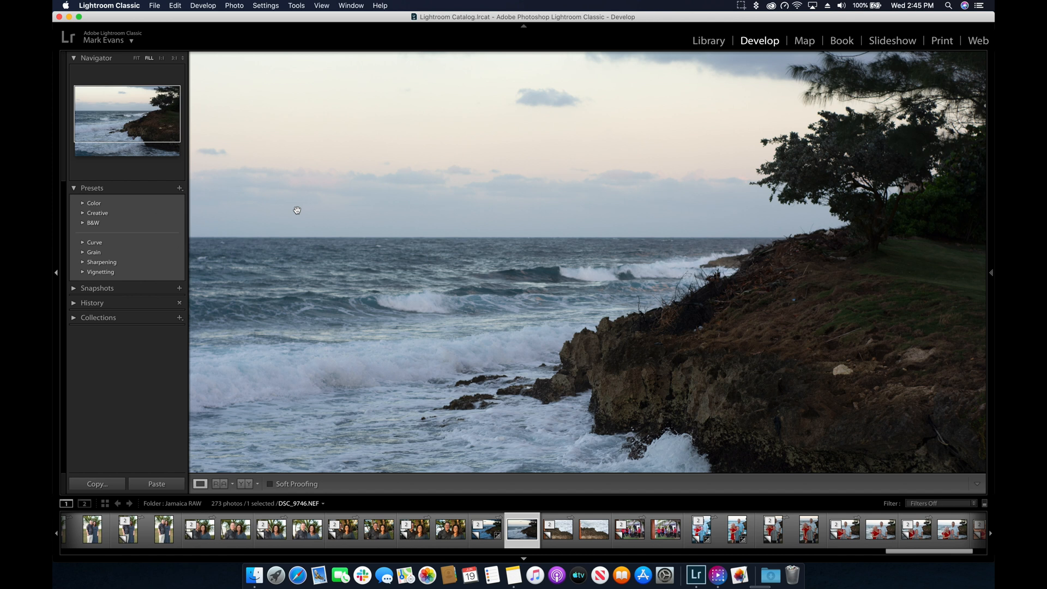
key(super+comma)
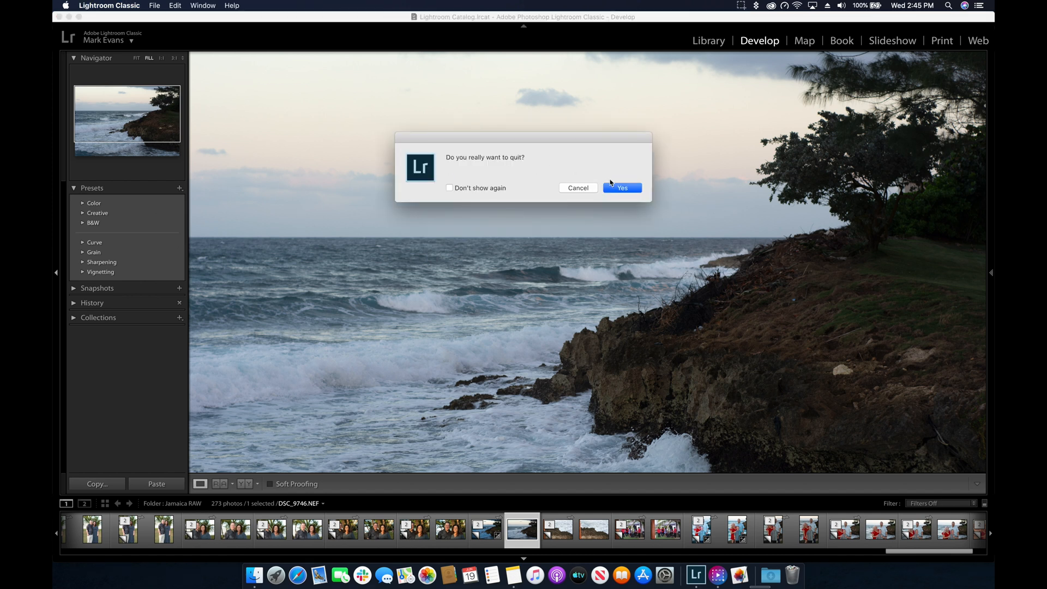
click(616, 190)
click(619, 229)
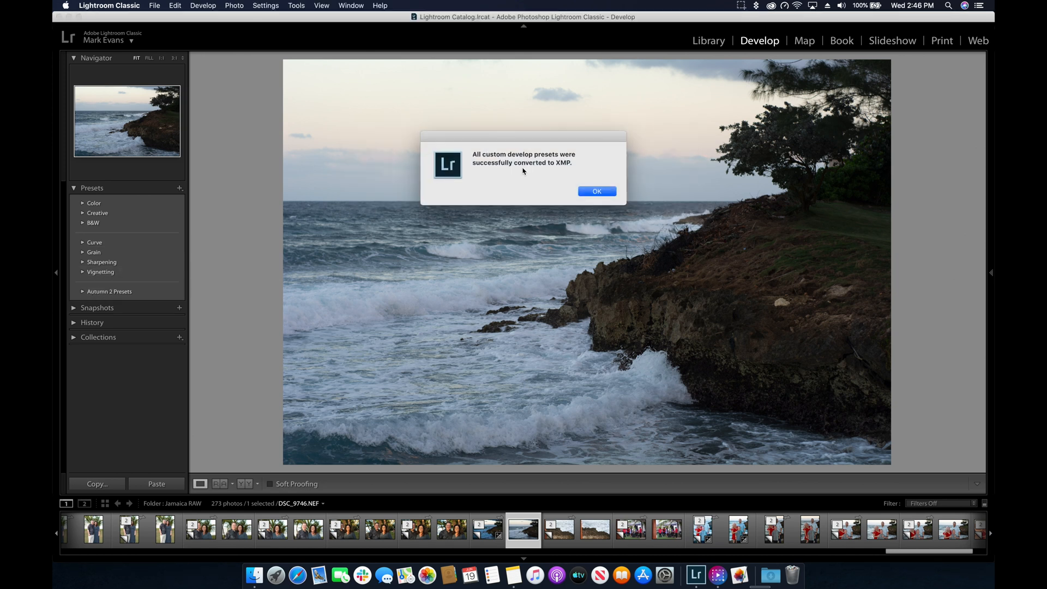
Move the XMP conversion message away from the photo and dismiss it
drag(534, 136, 524, 137)
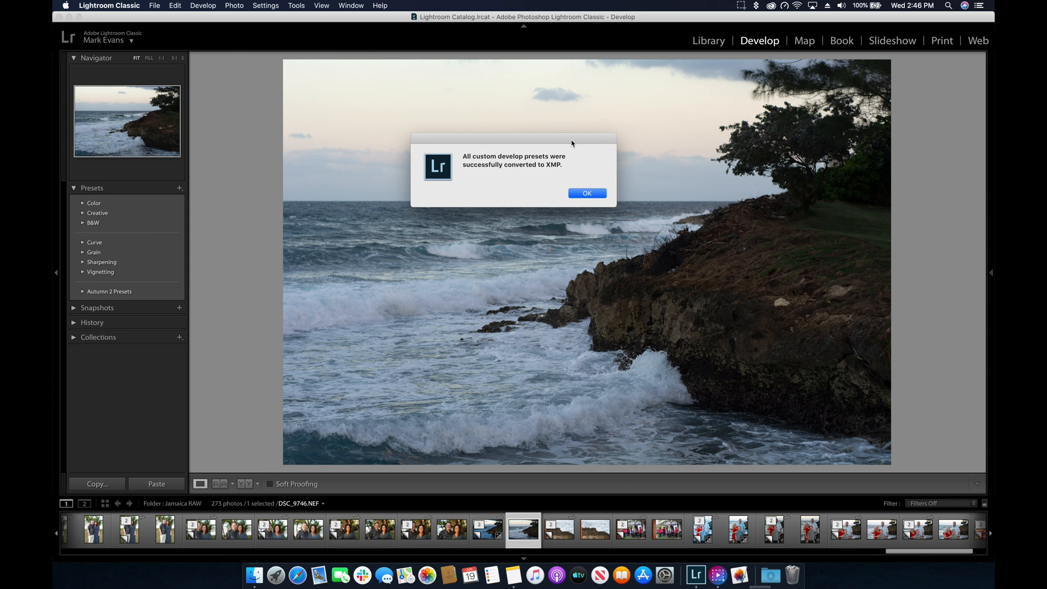
drag(571, 143, 347, 84)
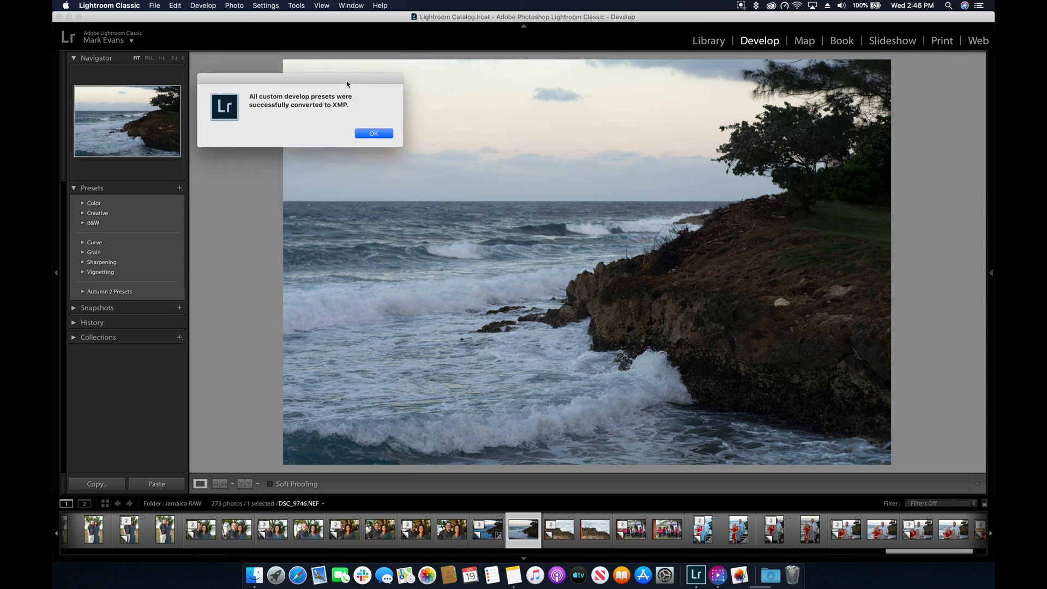
click(381, 136)
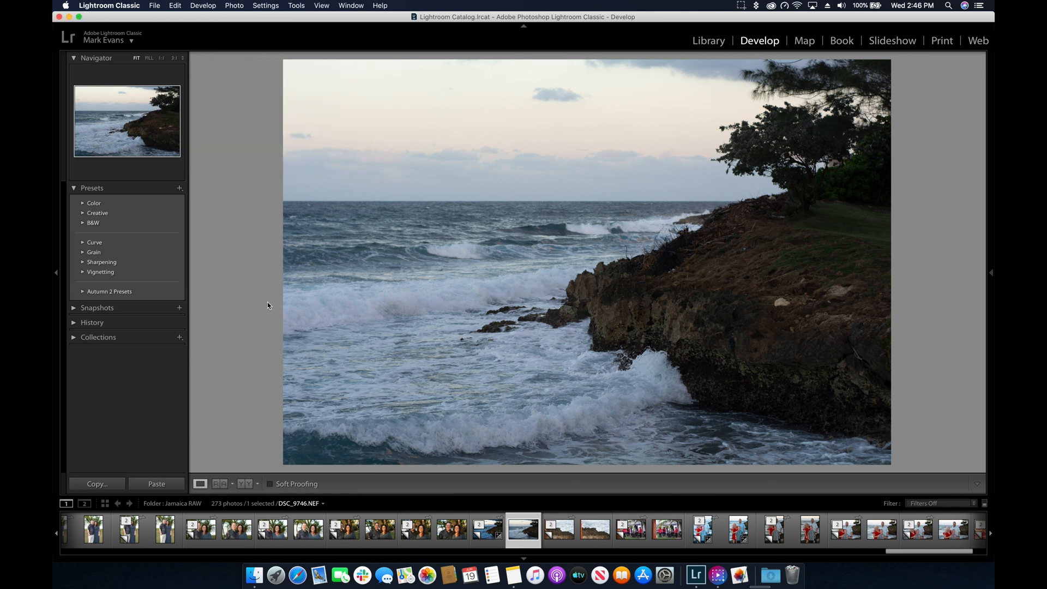
Apply the Autumn-3 Old preset from Autumn 2 Presets to the coastal photo and compare before and after
click(83, 293)
scroll(88, 289, down, 2)
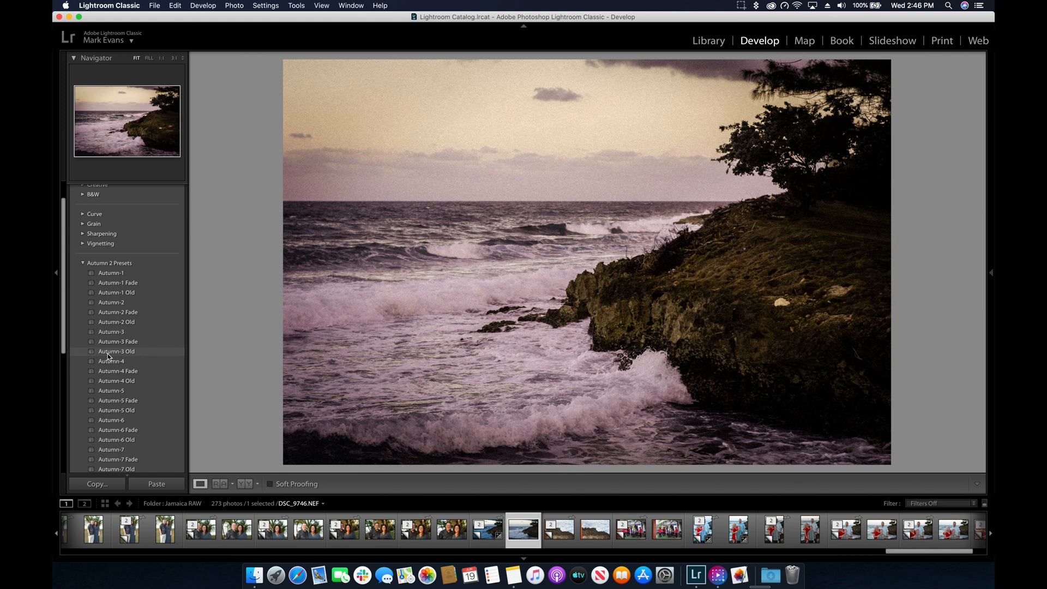
click(109, 354)
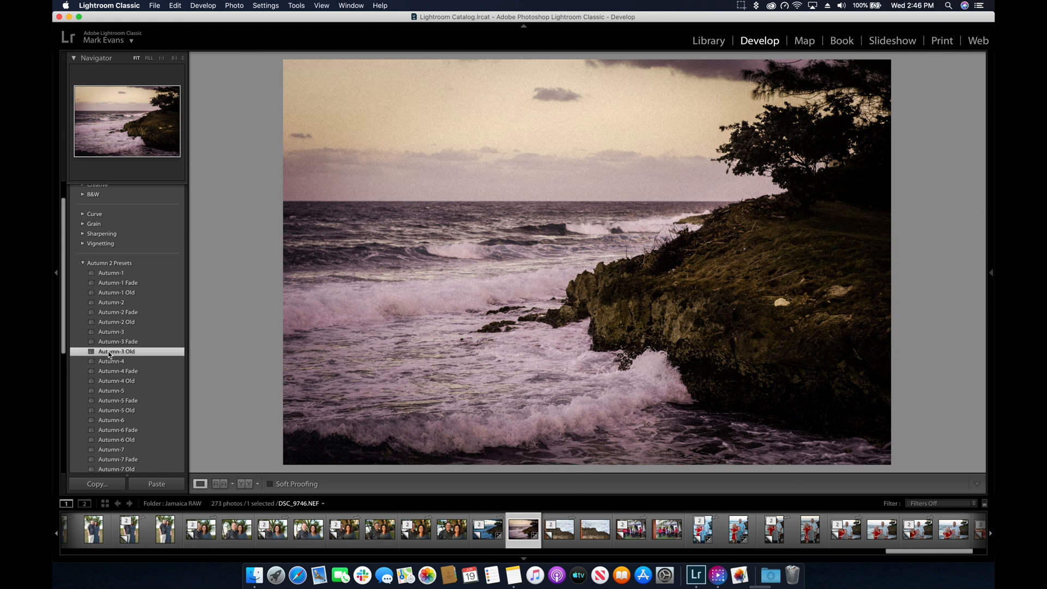
key(y)
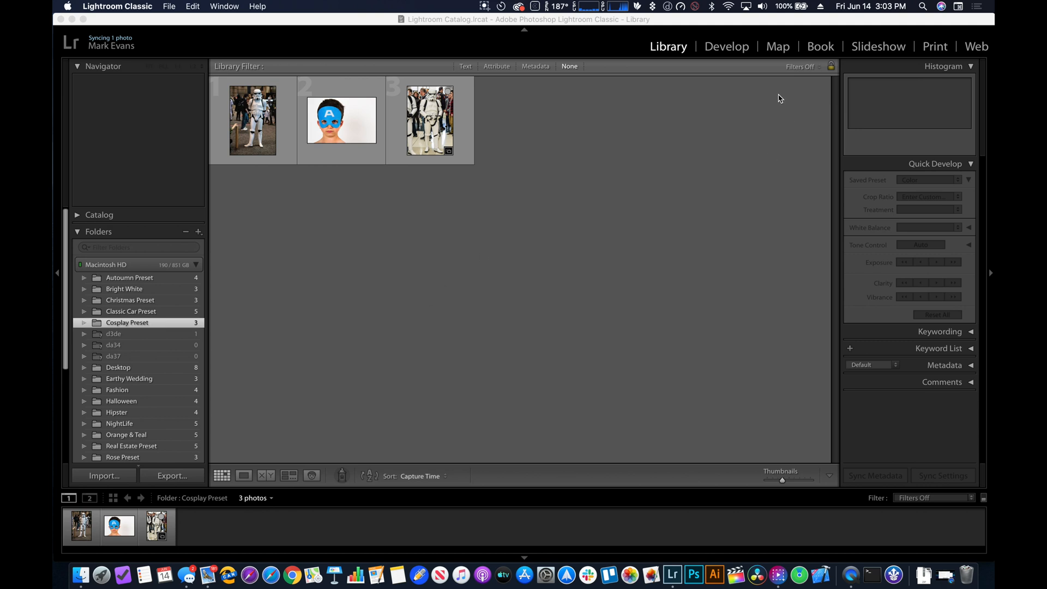
Open the first stormtrooper photo of the Cosplay Preset folder in Develop at a 1:3 zoom
click(727, 48)
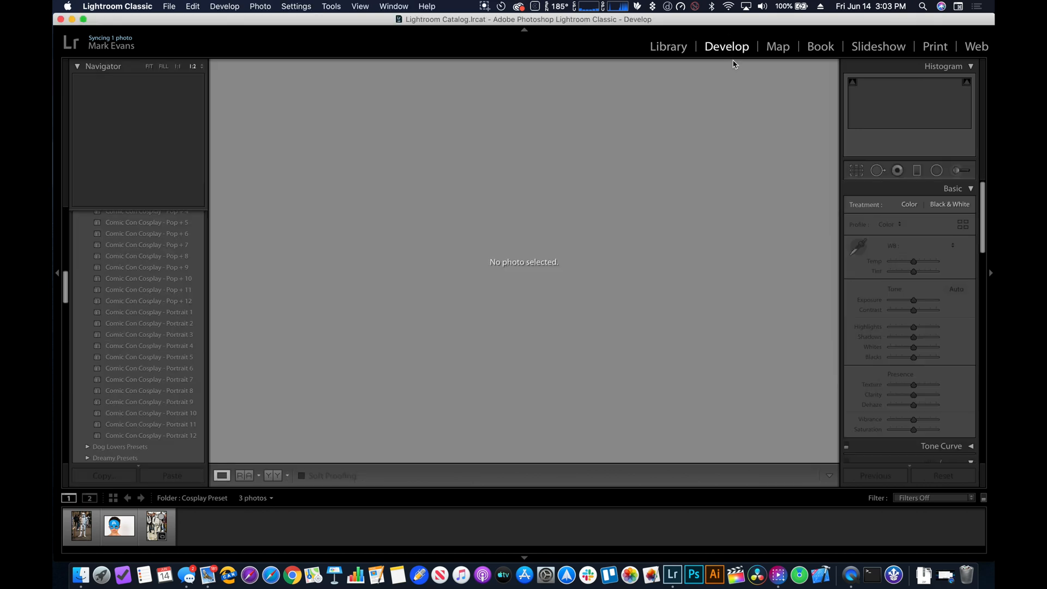
click(82, 526)
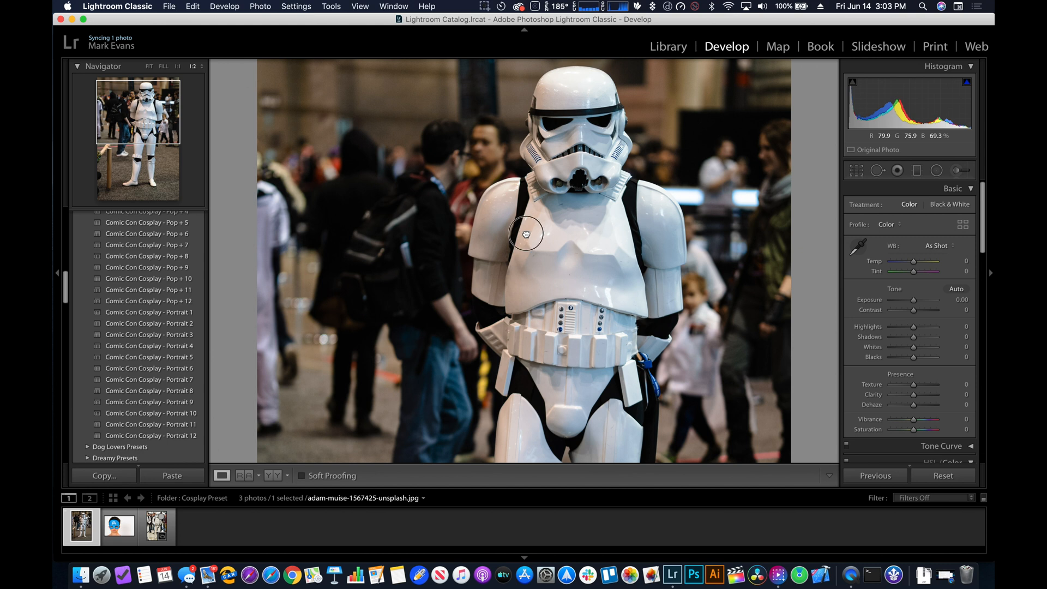
drag(526, 234, 531, 257)
key(super+minus)
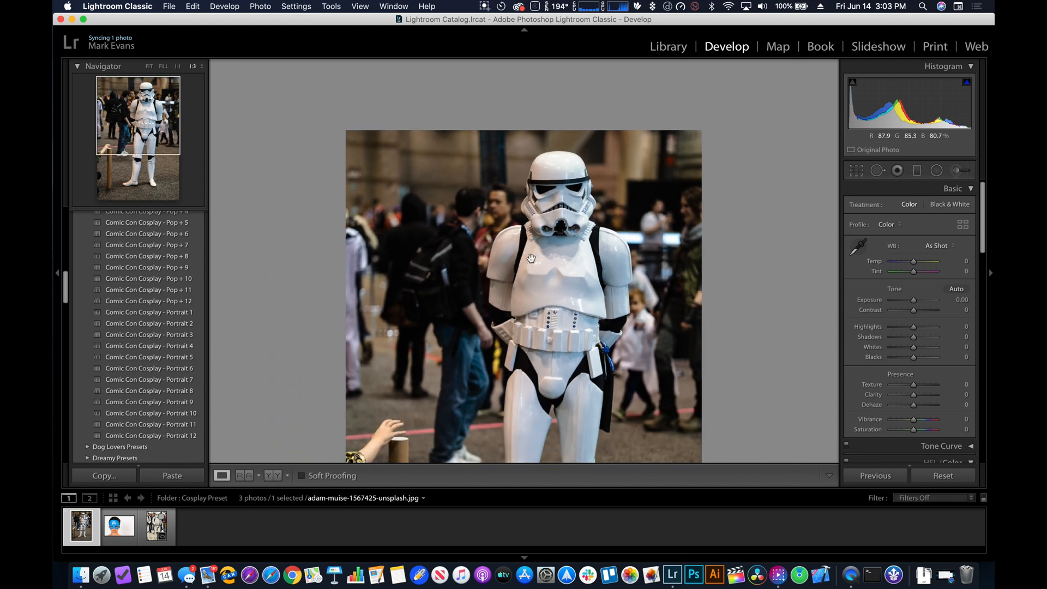
scroll(532, 258, down, 5)
scroll(531, 258, up, 5)
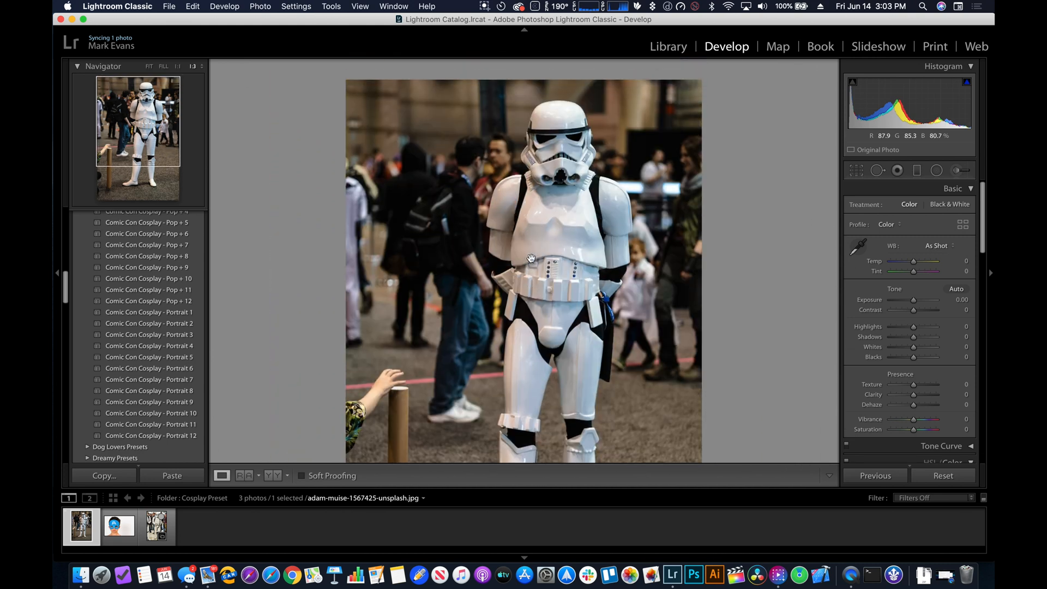
Preview the Indoor, Pop + and Portrait variants of the Cosplay Presets on the stormtrooper photo
scroll(127, 311, up, 5)
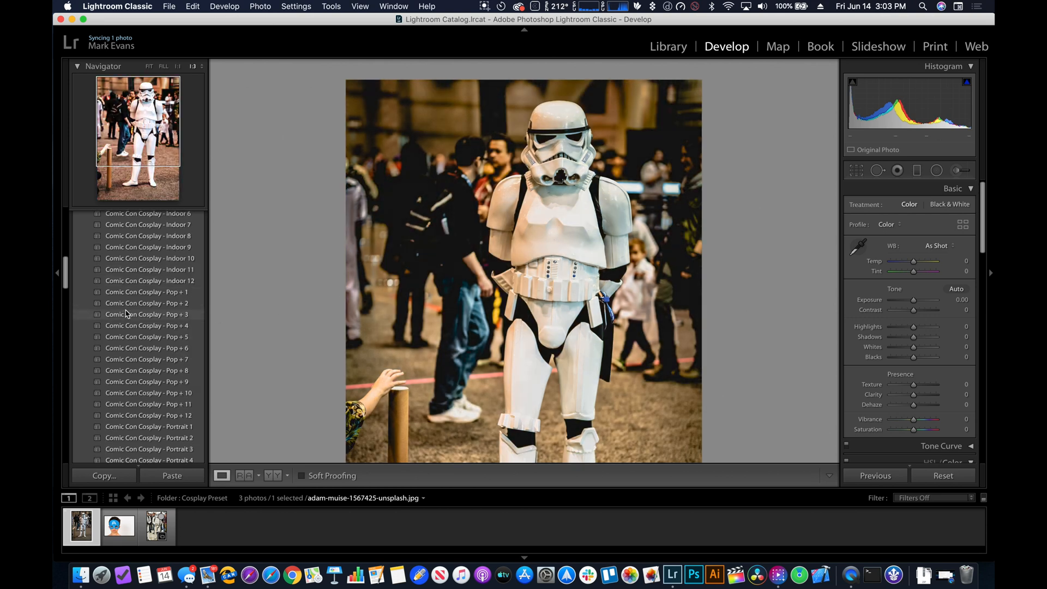
scroll(177, 271, up, 3)
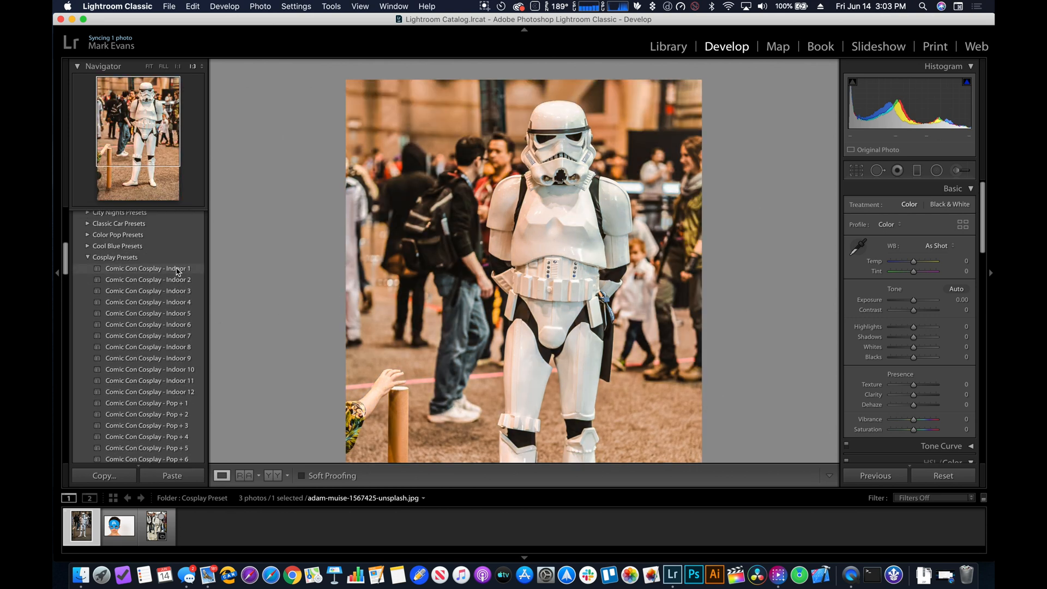
scroll(162, 371, down, 2)
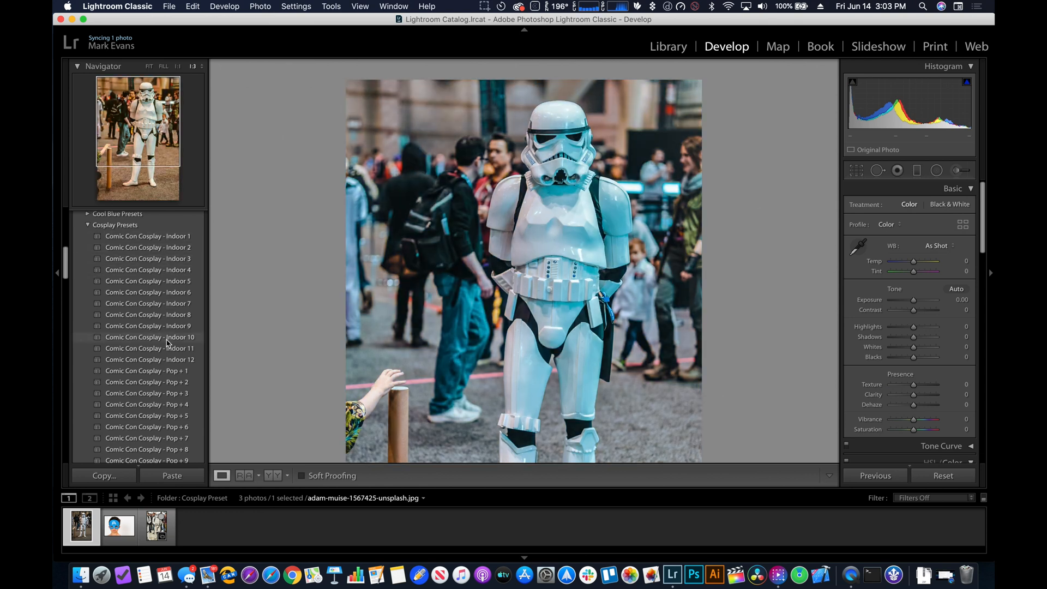
scroll(168, 341, down, 2)
scroll(168, 344, down, 1)
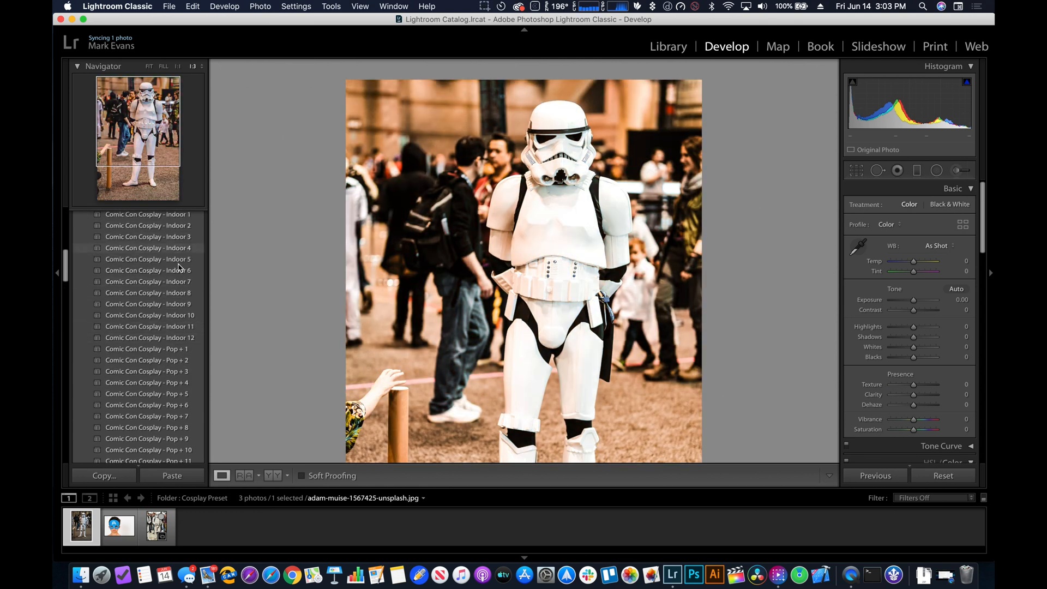
scroll(177, 395, down, 2)
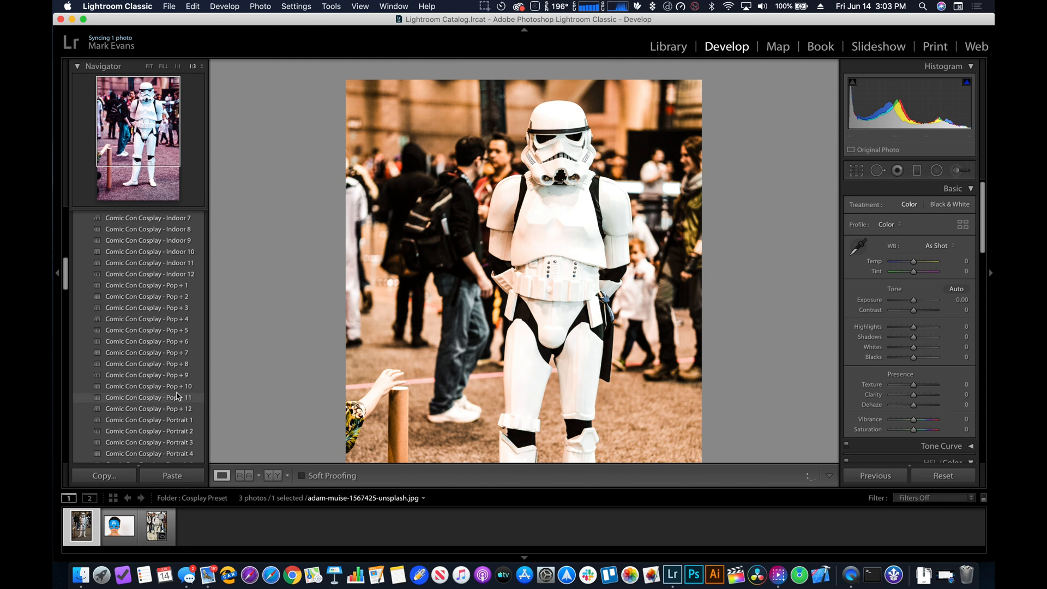
scroll(177, 396, down, 4)
scroll(177, 396, up, 2)
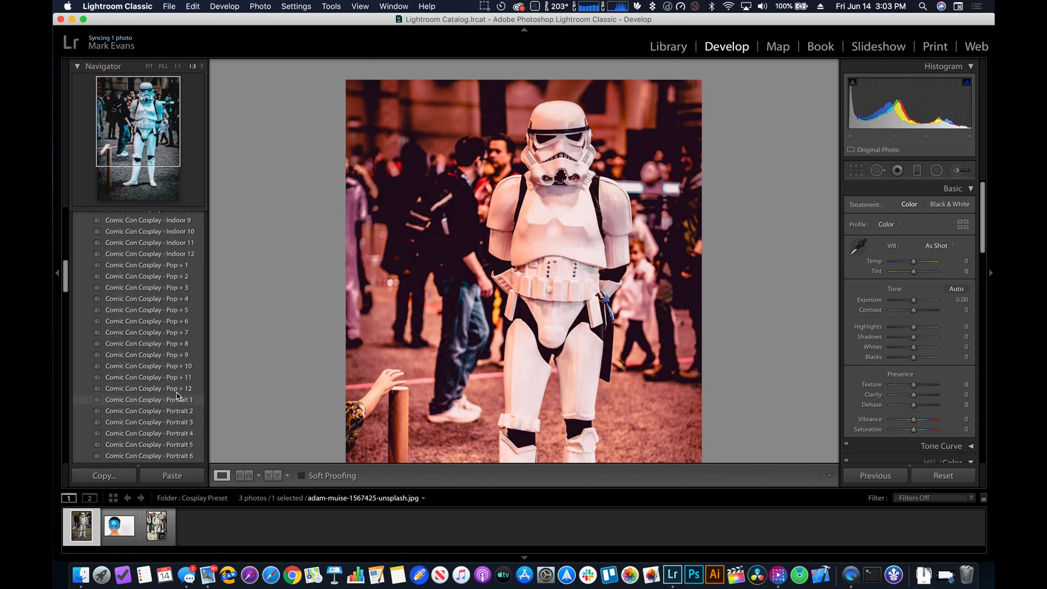
scroll(177, 396, up, 8)
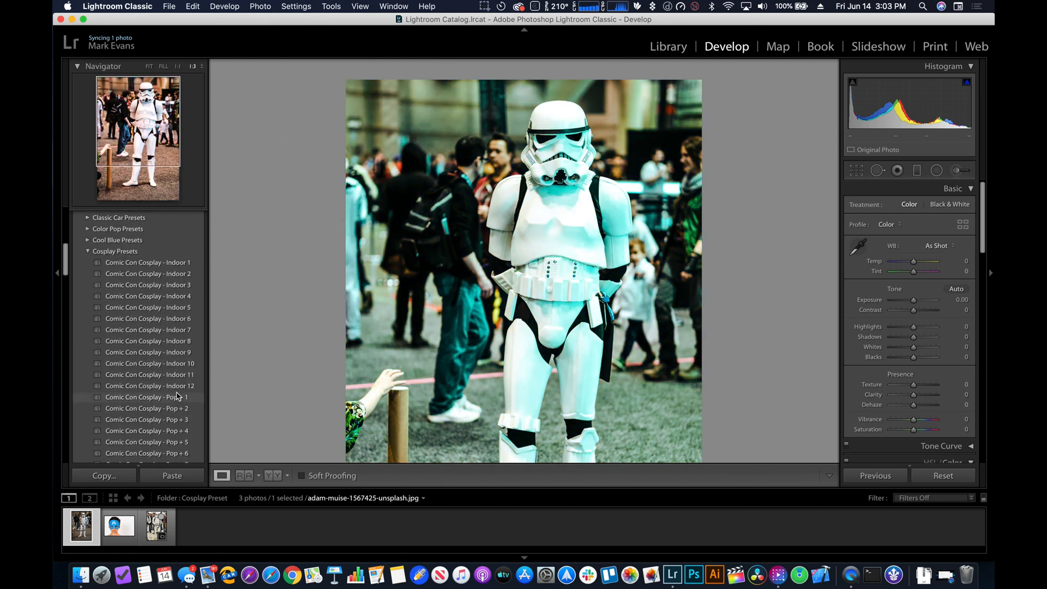
scroll(168, 295, up, 2)
scroll(128, 396, down, 2)
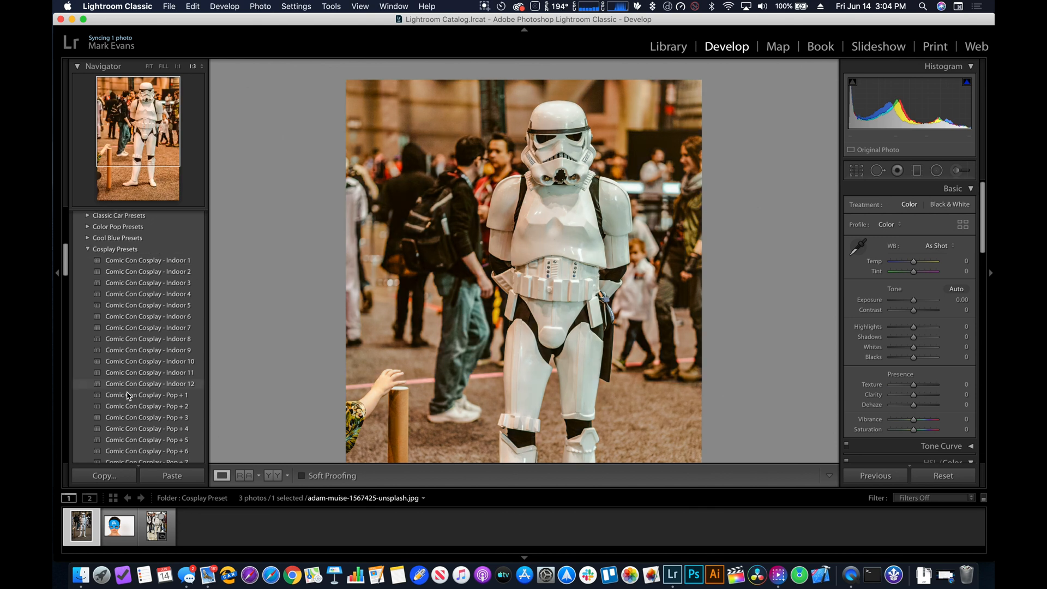
Preview the Cosplay Presets variants again and apply Comic Con Cosplay - Portrait 9 to the stormtrooper photo
scroll(128, 396, down, 1)
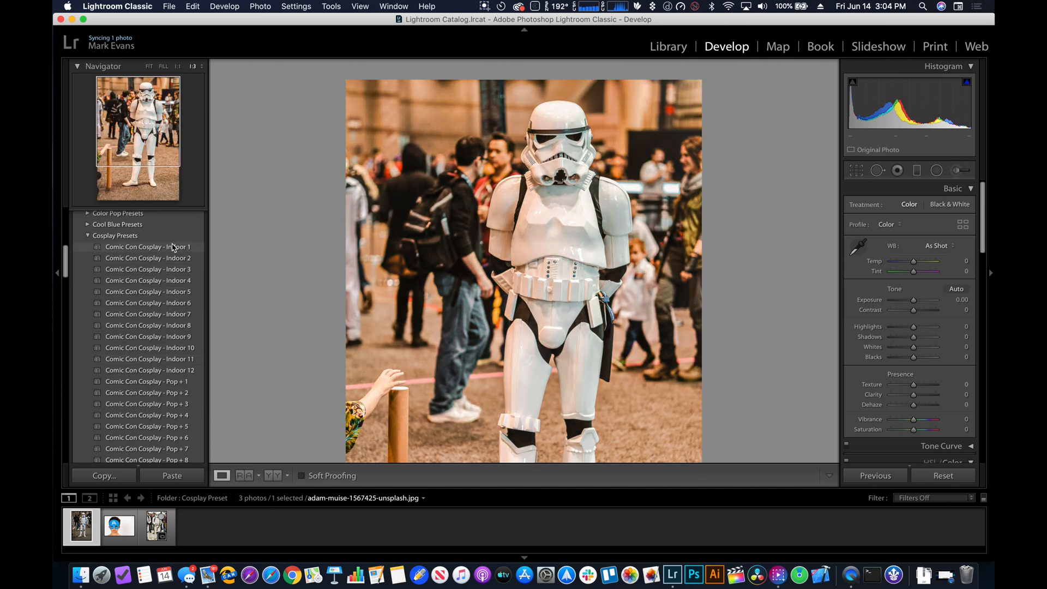
scroll(169, 283, down, 1)
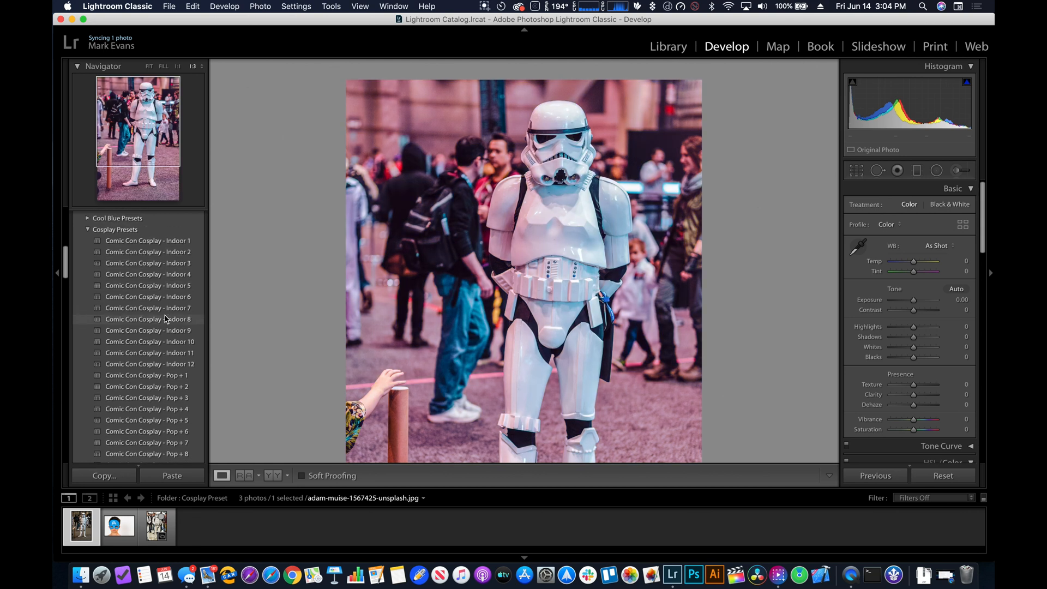
scroll(166, 319, down, 5)
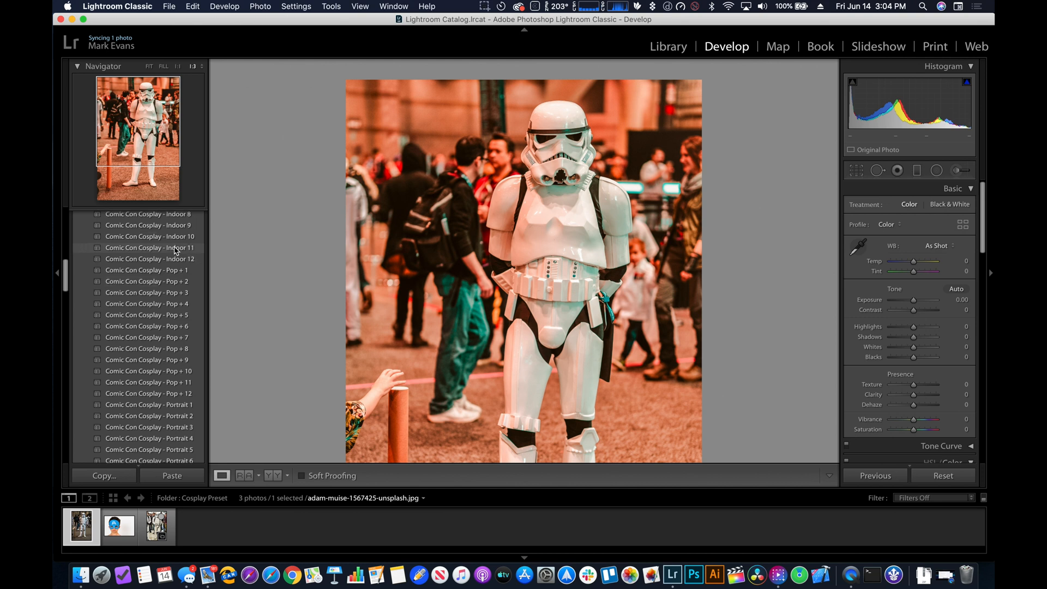
scroll(176, 249, up, 3)
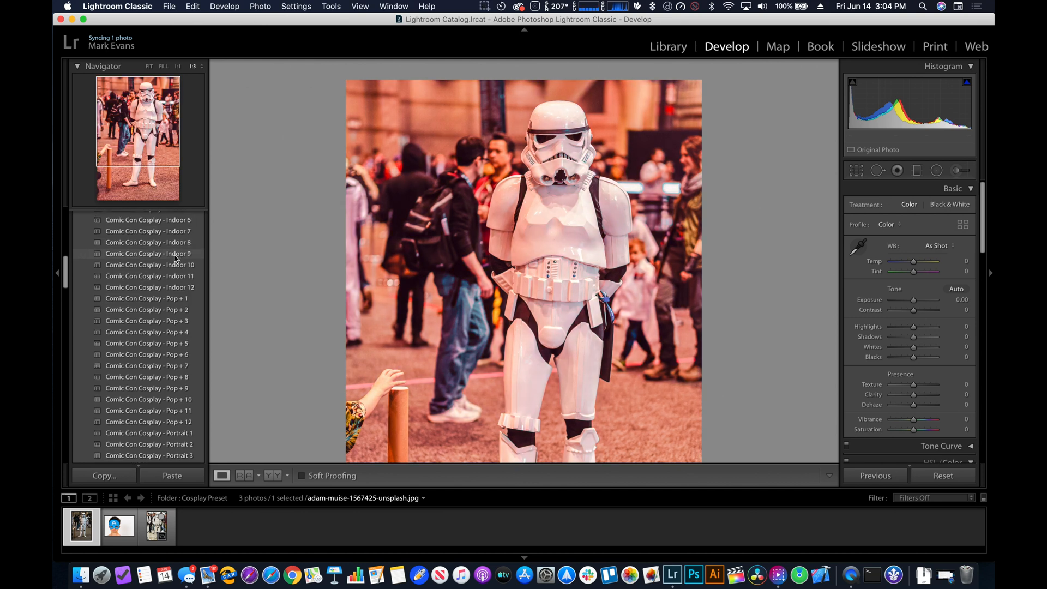
scroll(176, 267, up, 3)
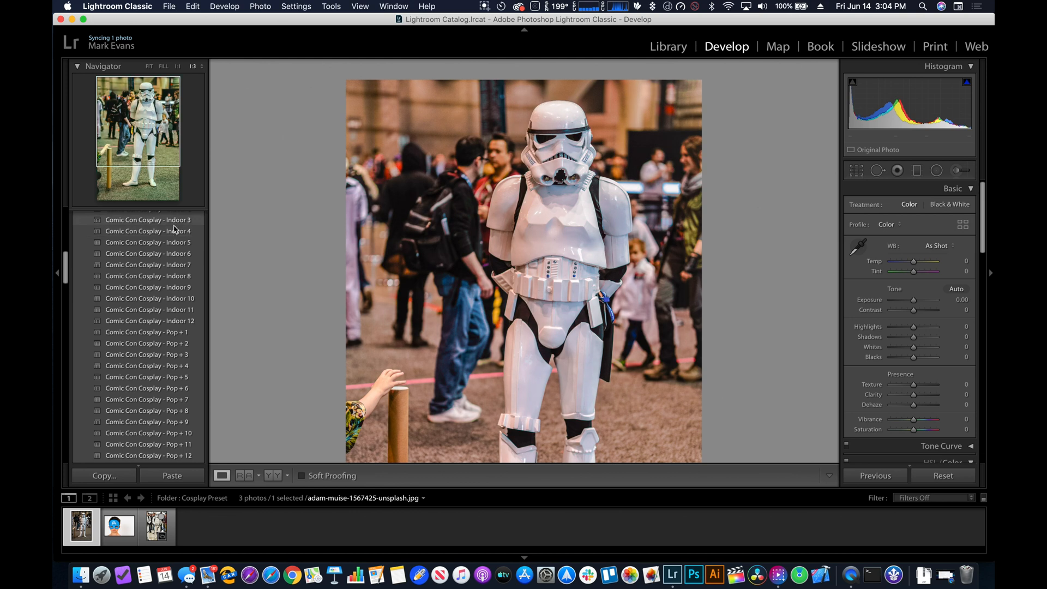
scroll(176, 332, down, 4)
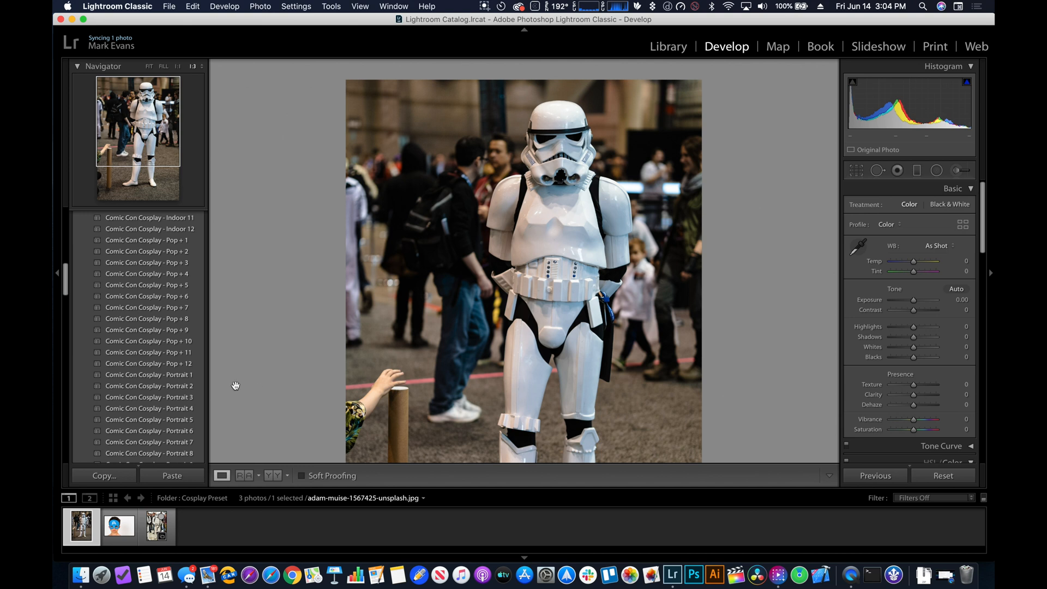
scroll(145, 377, down, 3)
click(146, 382)
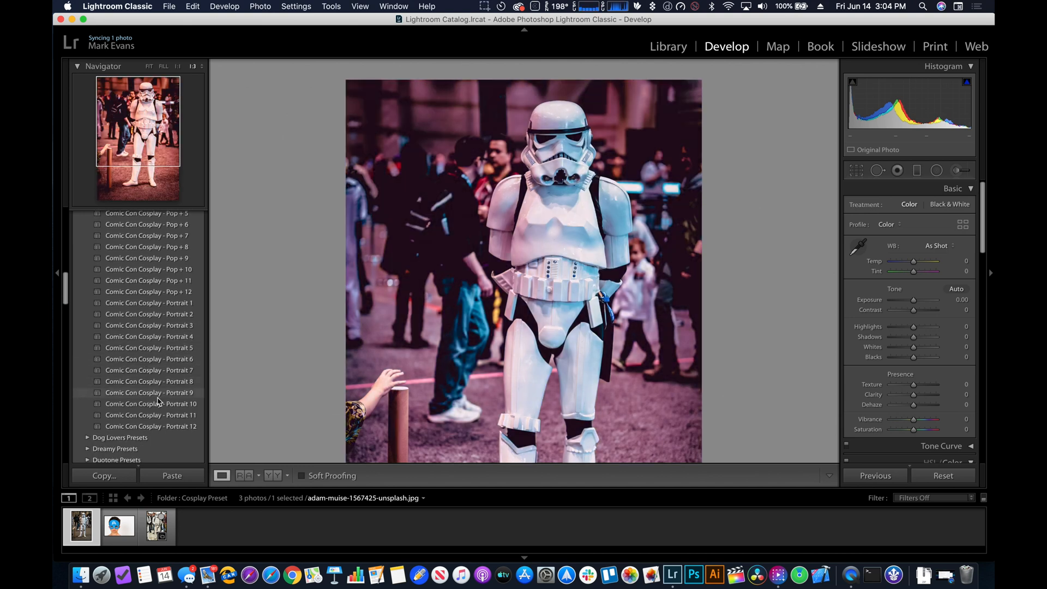
click(157, 394)
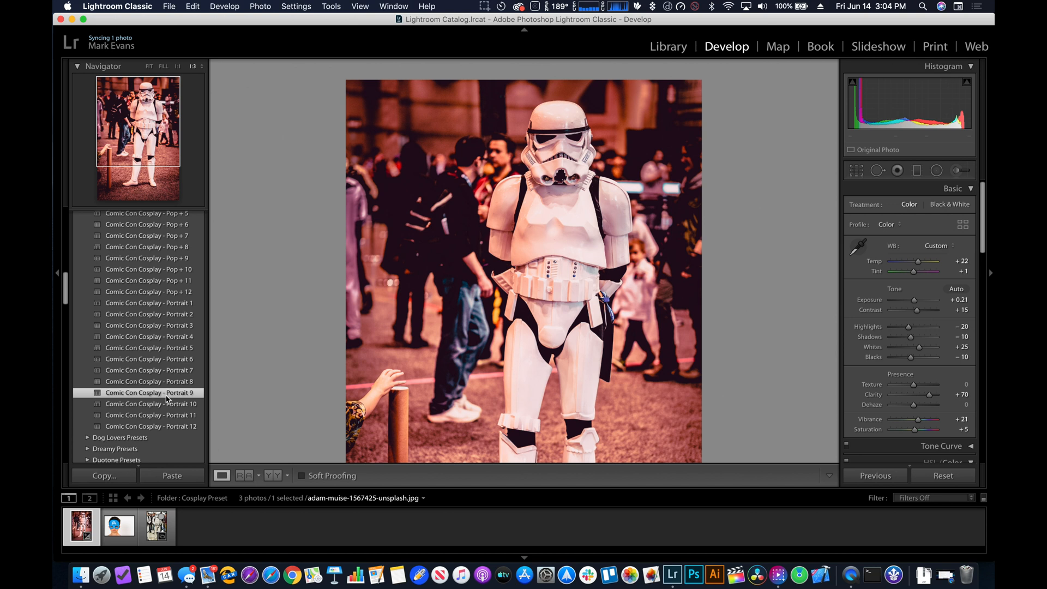
Inspect the stormtrooper photo at 1:2 and 1:3 zoom and compare it before and after the preset
click(480, 297)
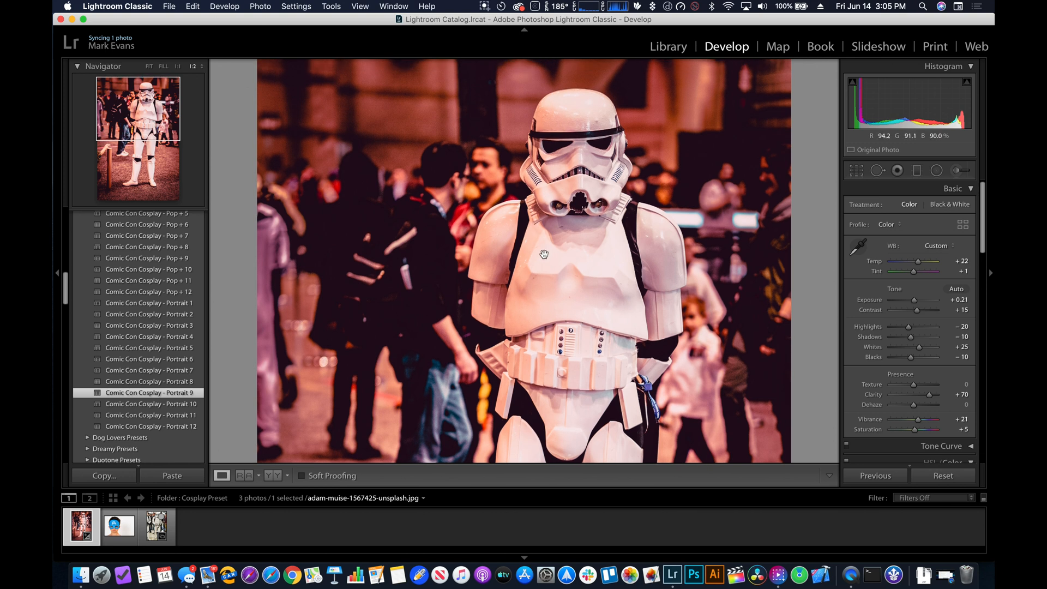
scroll(544, 255, down, 5)
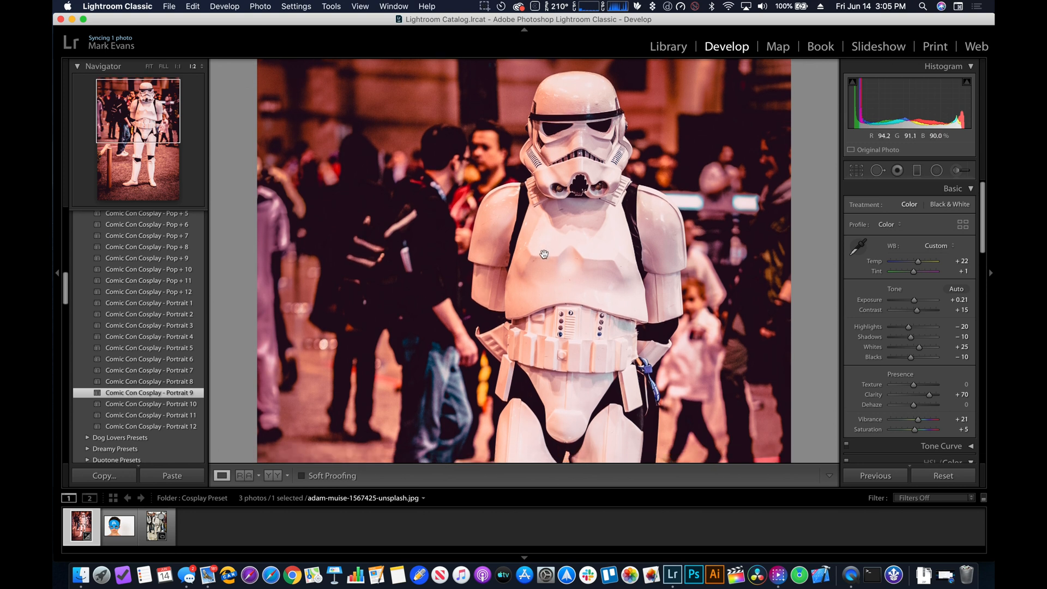
scroll(544, 254, up, 3)
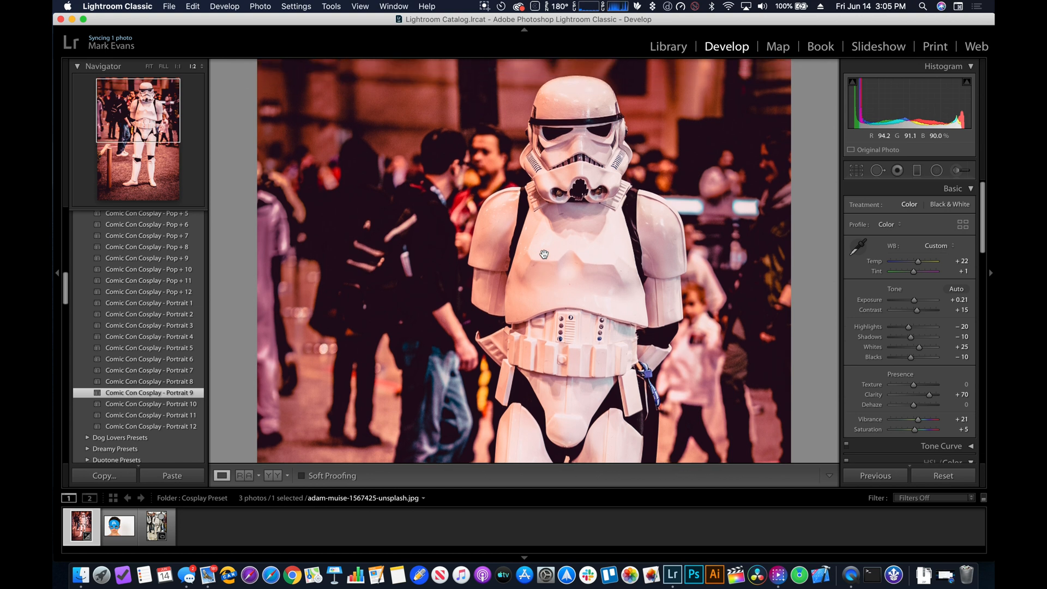
key(super+minus)
scroll(551, 359, down, 10)
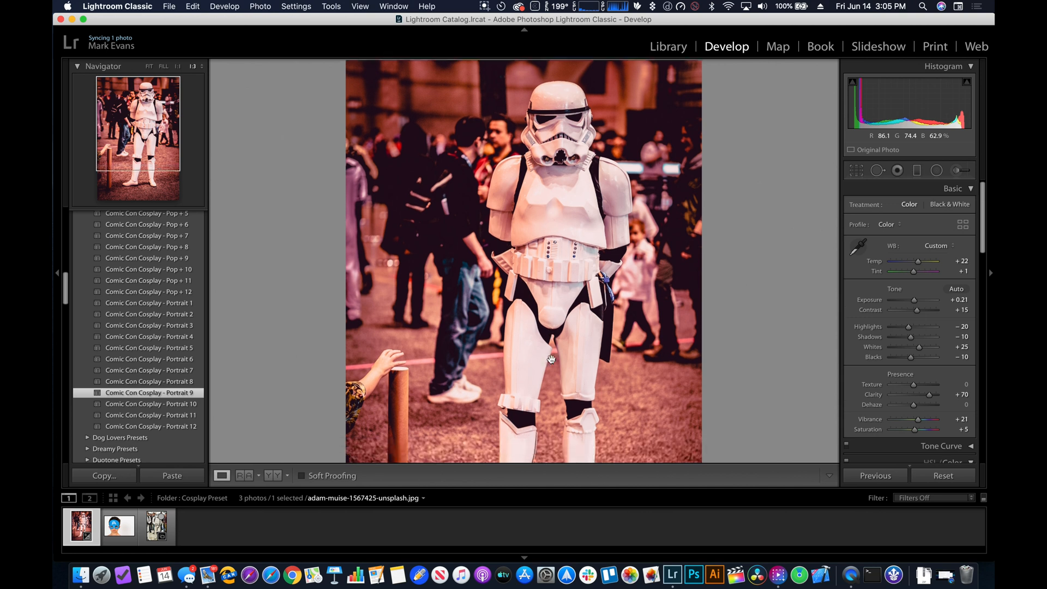
scroll(551, 359, up, 10)
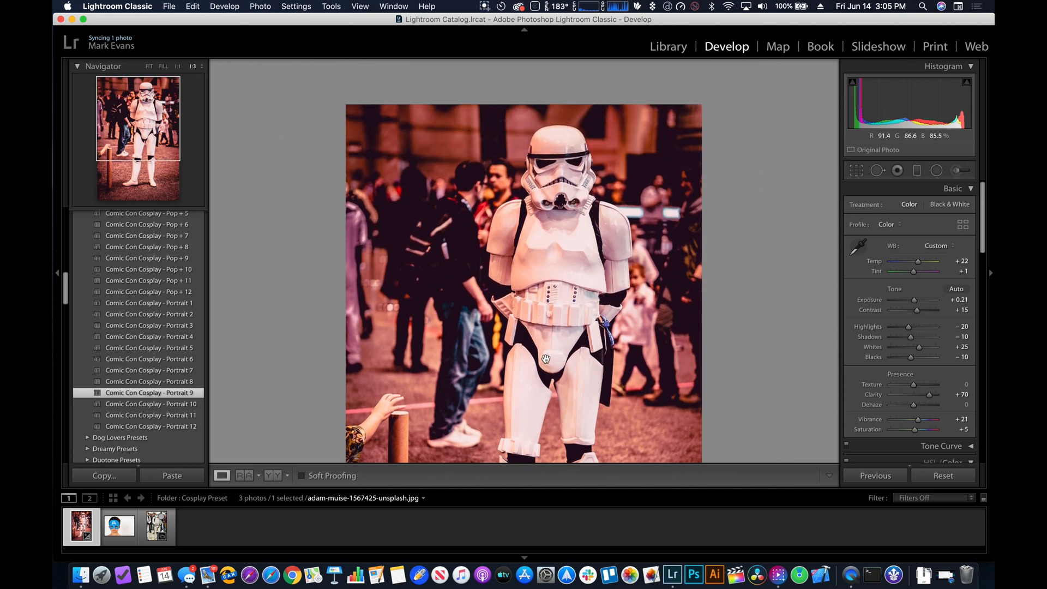
scroll(575, 300, down, 3)
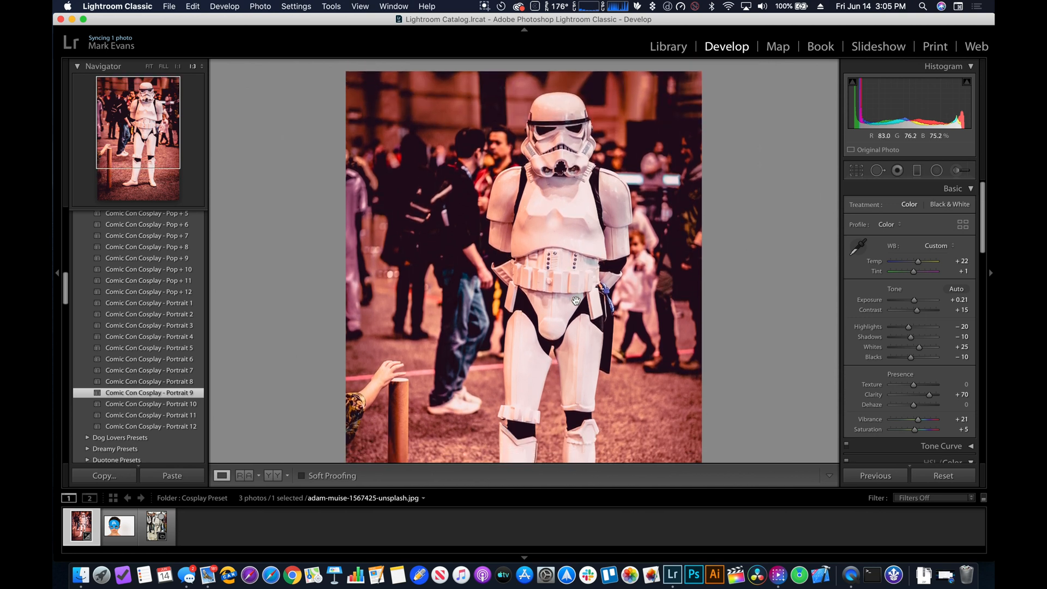
key(super+equal)
scroll(576, 300, up, 6)
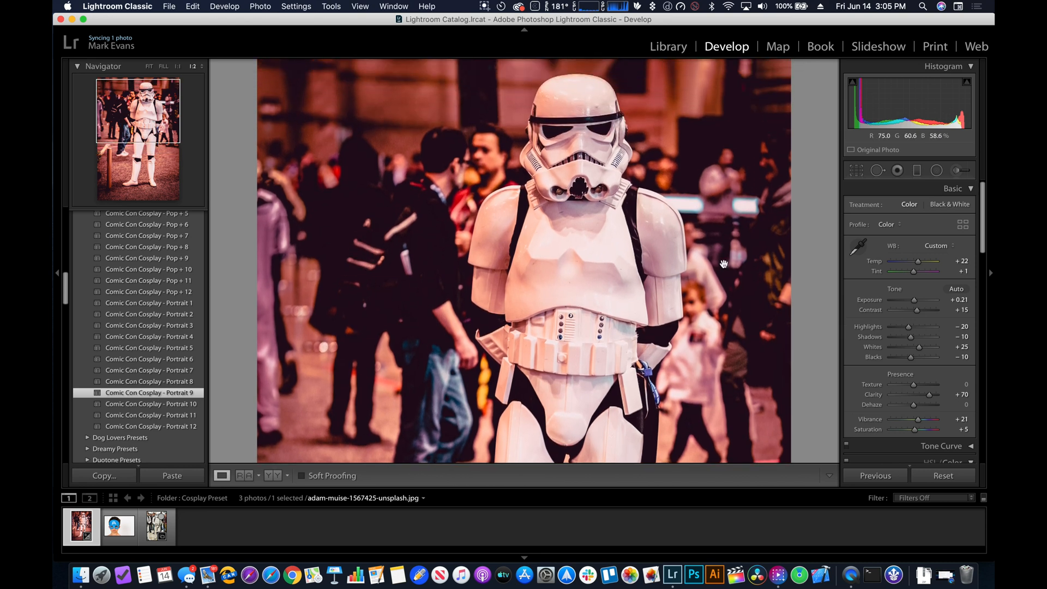
key(y)
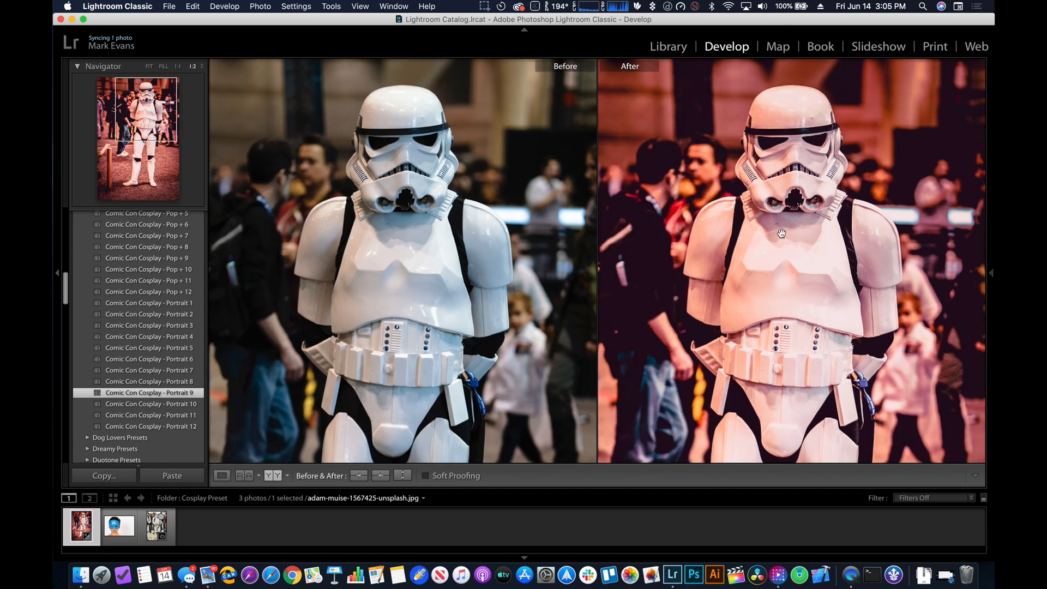
key(y)
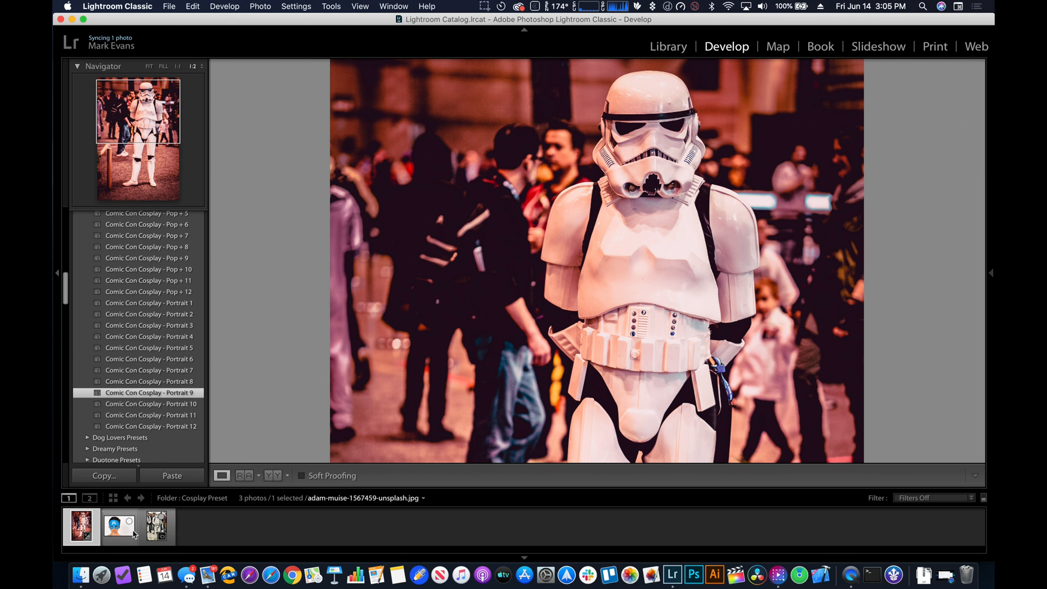
Open the photo of the boy in the blue mask from the Cosplay Preset folder at 1:2 zoom
click(130, 532)
scroll(564, 298, up, 3)
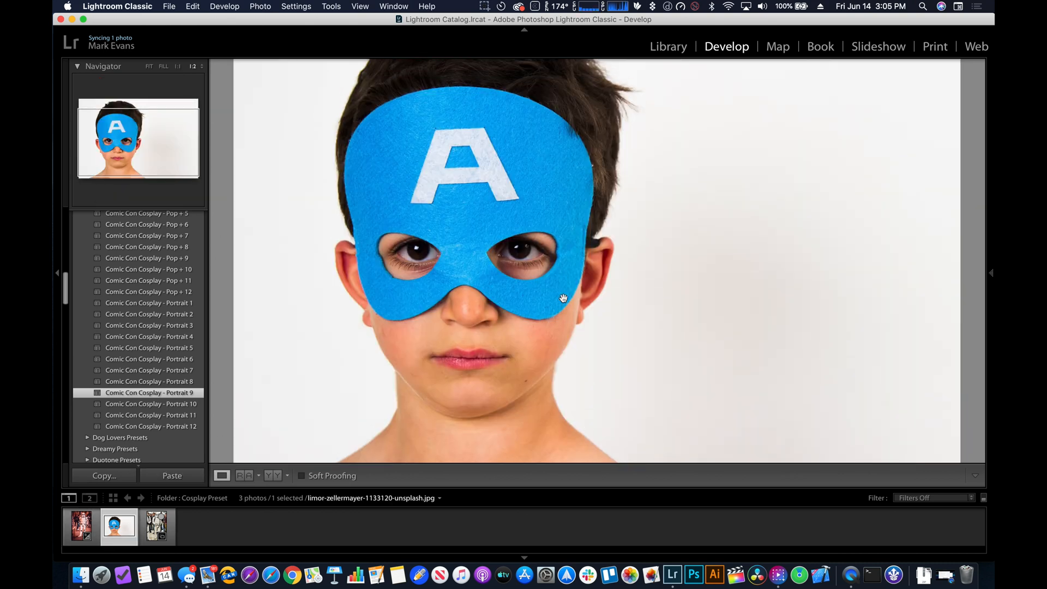
scroll(563, 298, down, 5)
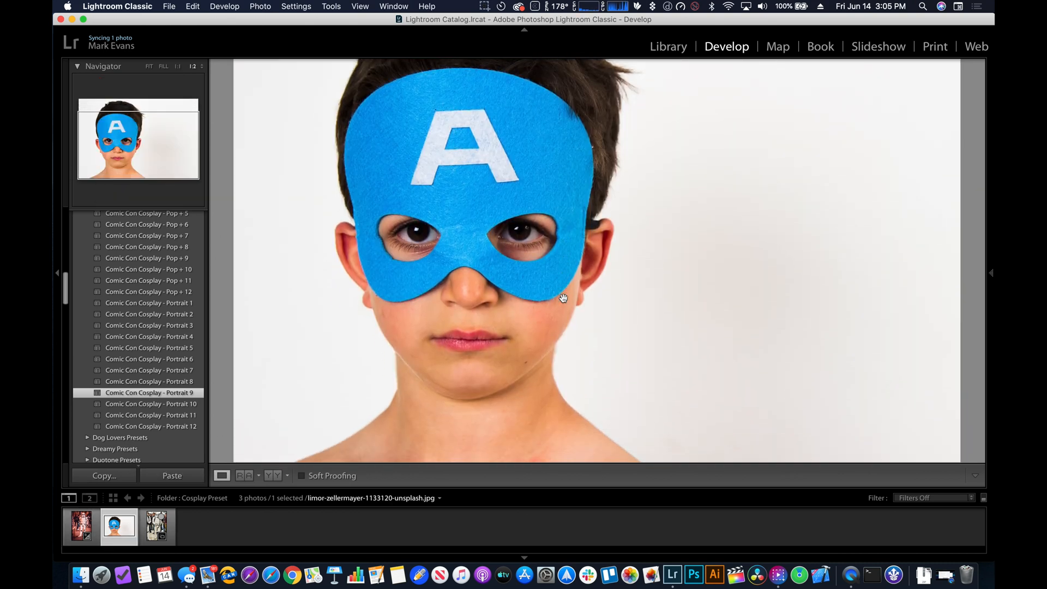
scroll(563, 297, up, 2)
key(super+minus)
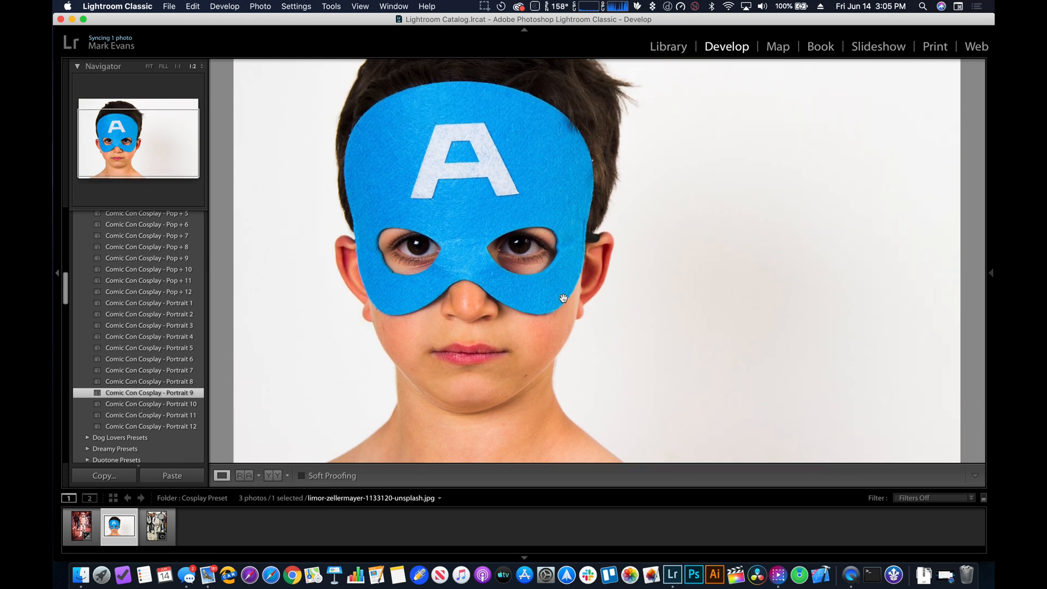
key(super+minus)
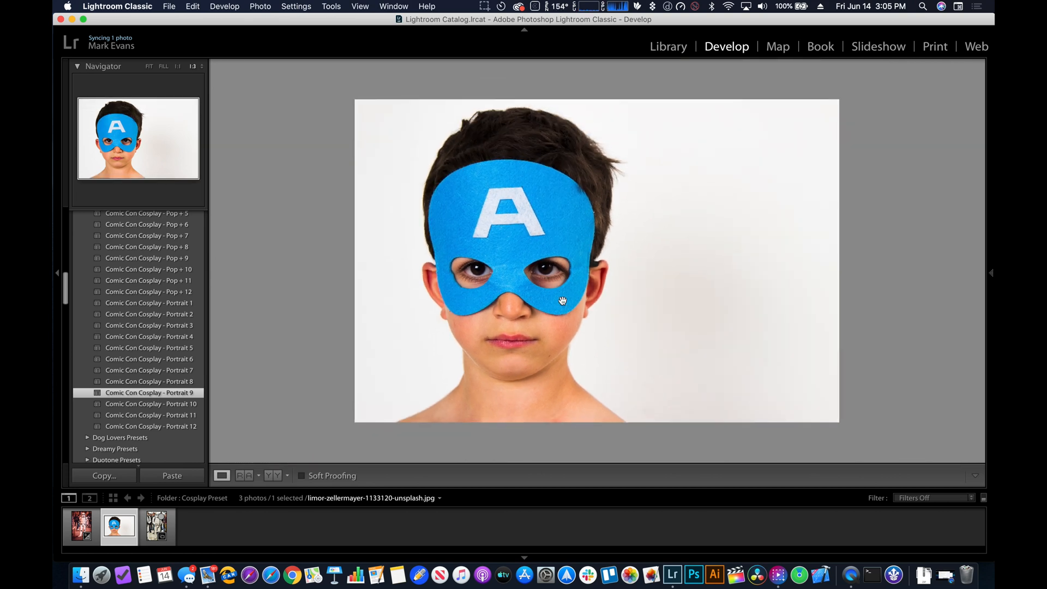
key(super+equal)
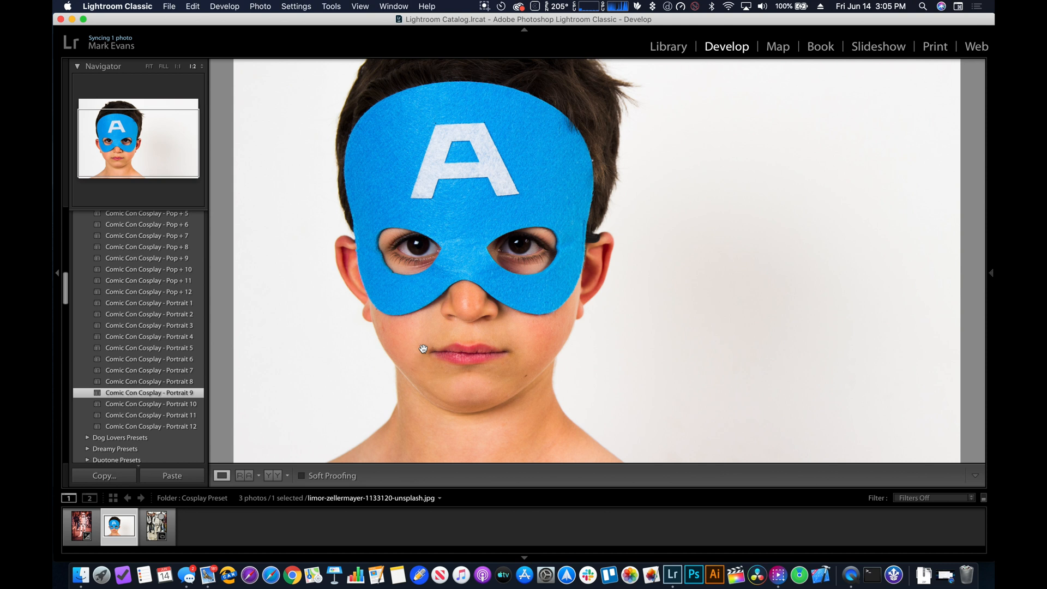
Preview the Pop + and Portrait variants and apply Comic Con Cosplay - Portrait 2 to the masked boy photo
scroll(153, 319, up, 3)
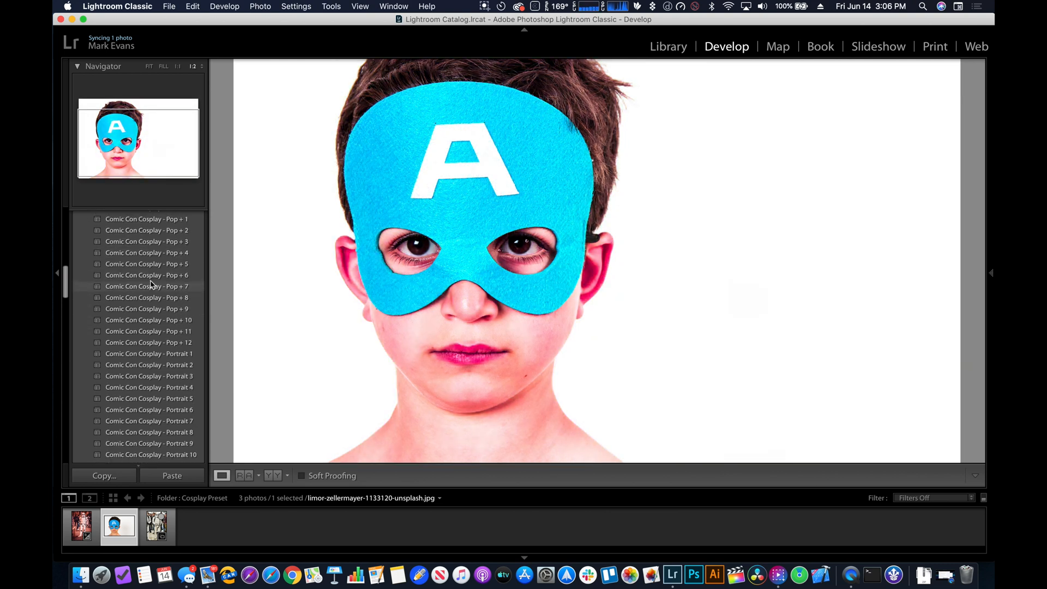
scroll(152, 284, up, 3)
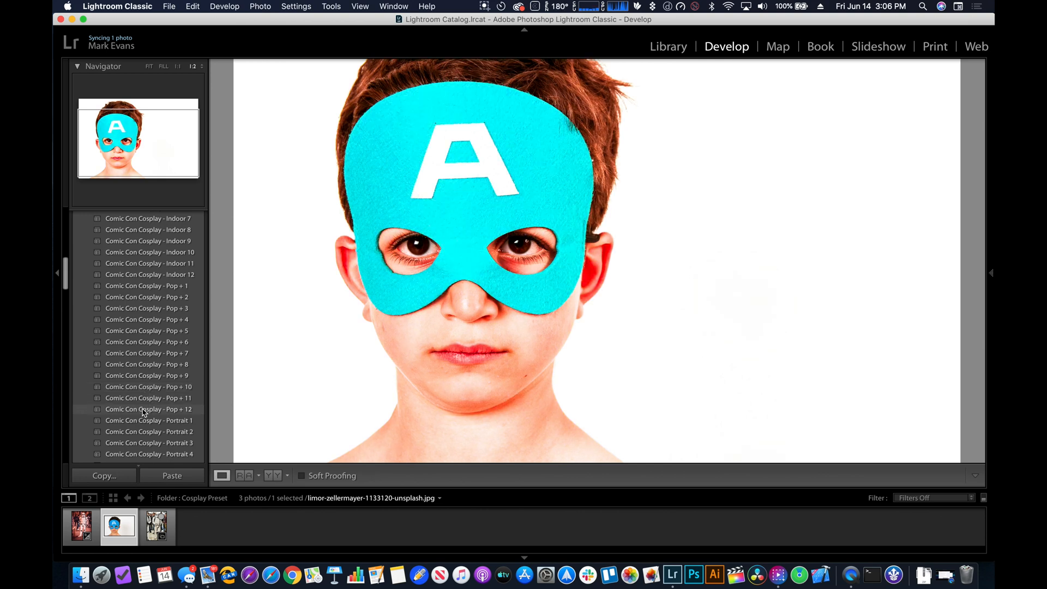
scroll(143, 412, down, 3)
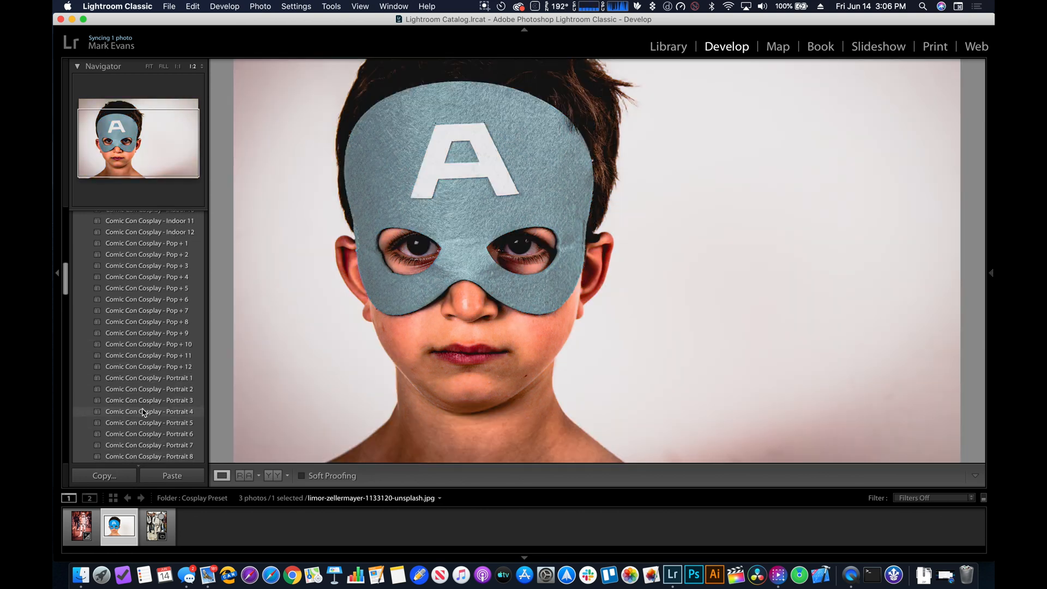
scroll(143, 412, down, 1)
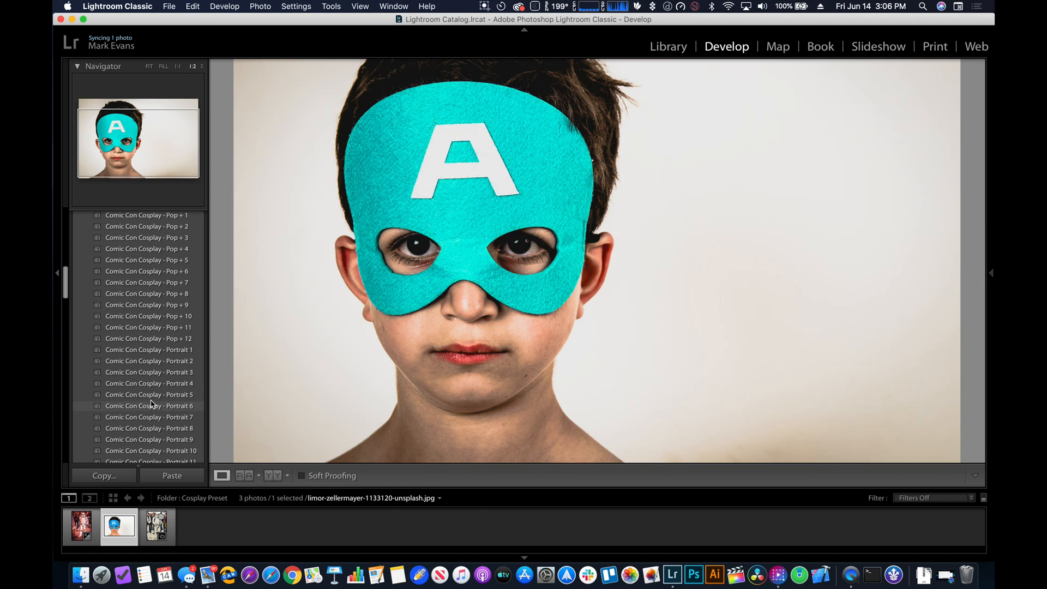
click(155, 352)
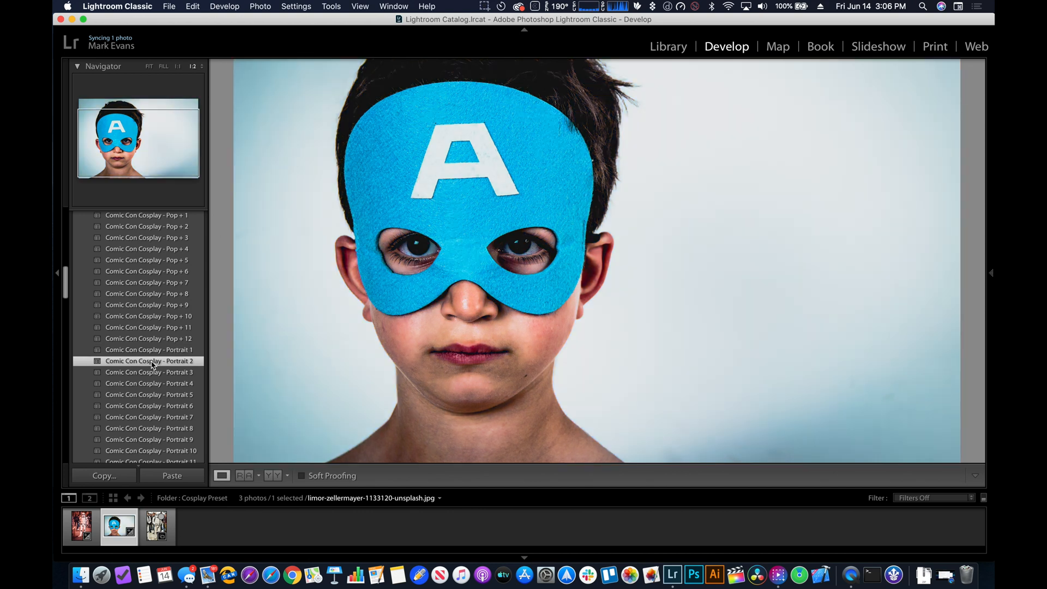
Compare the masked boy photo before and after the preset side by side at 1:2 zoom
key(y)
drag(397, 373, 419, 393)
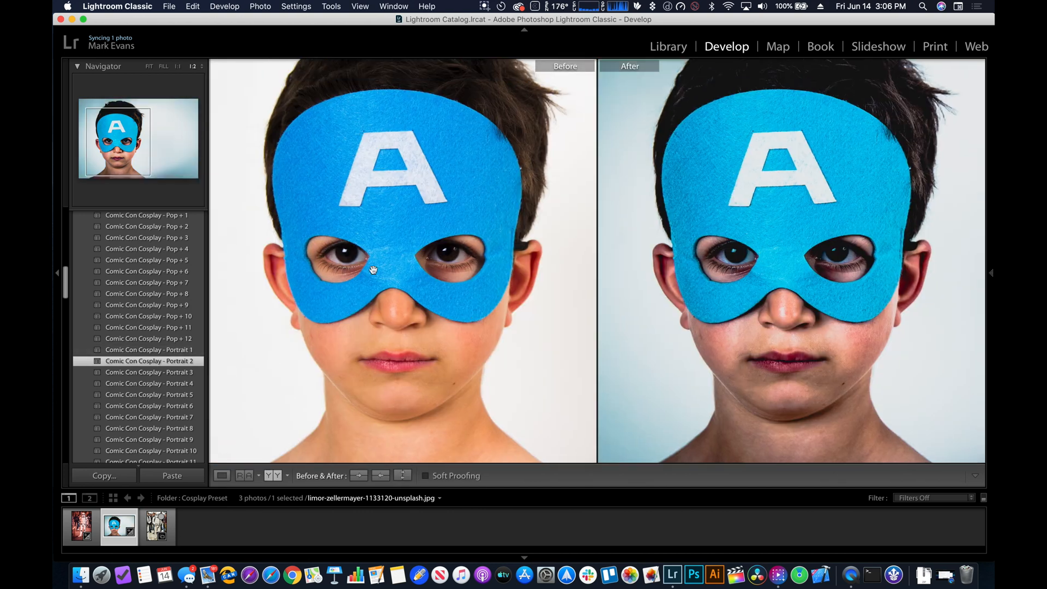
drag(445, 288, 449, 276)
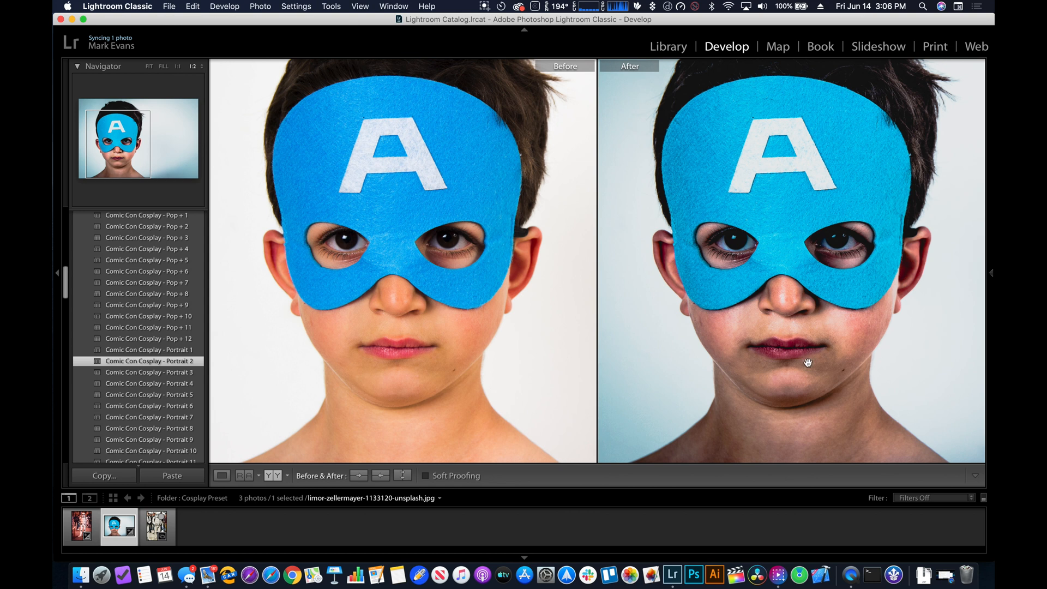
drag(796, 341, 801, 334)
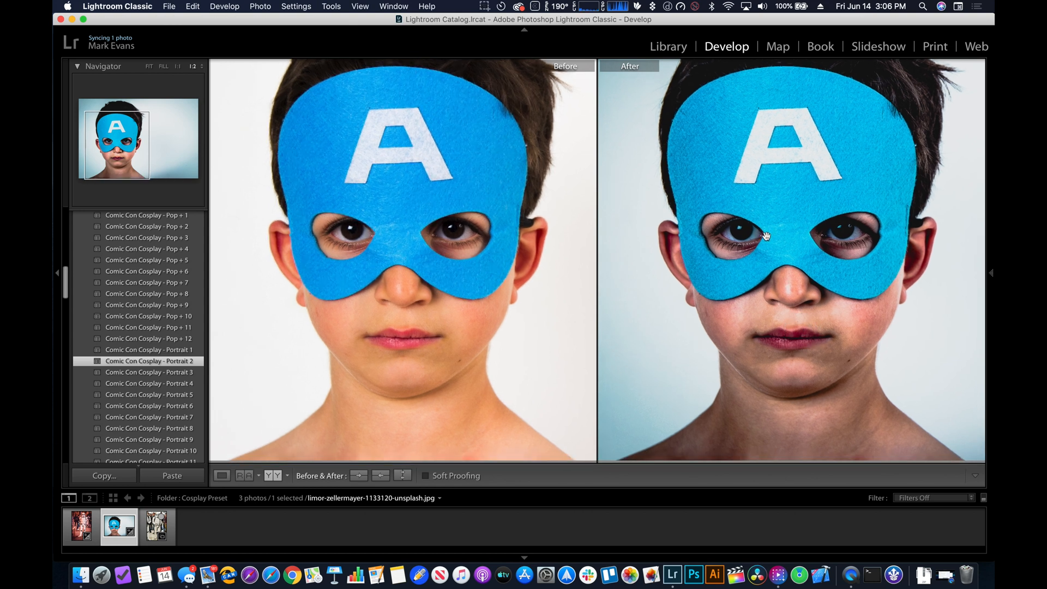
key(y)
Examine the boy's mask, eyes and mouth at 1:1 zoom and compare before and after, ending at 1:2
click(451, 296)
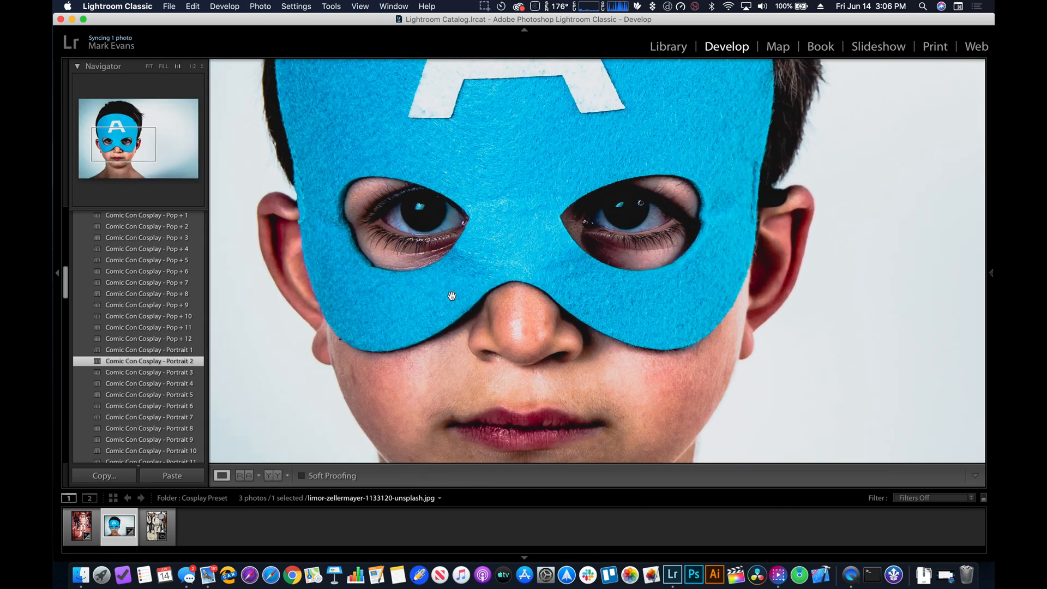
scroll(452, 296, down, 5)
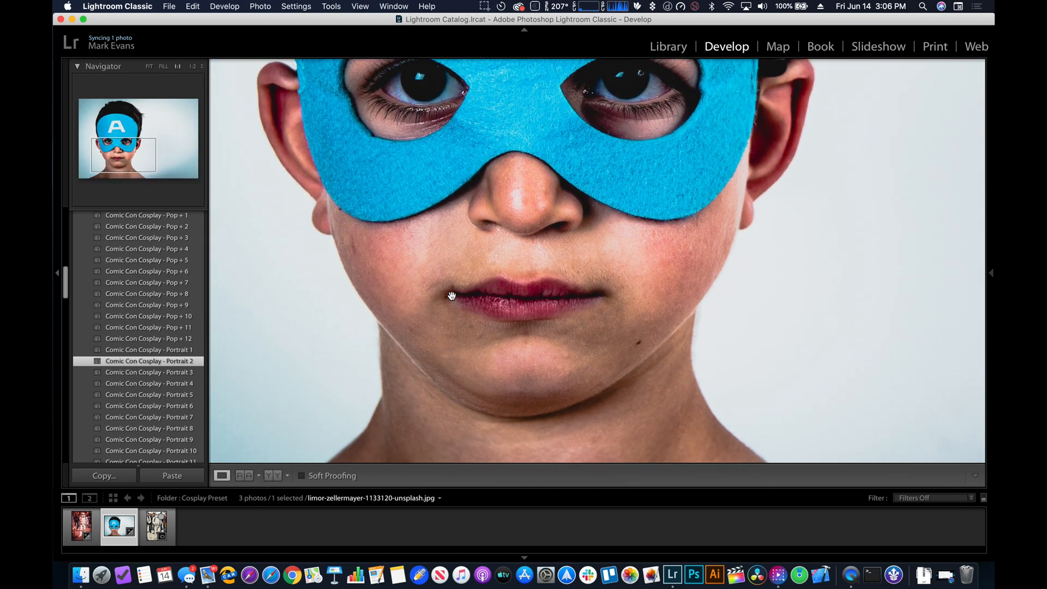
key(super+minus)
key(y)
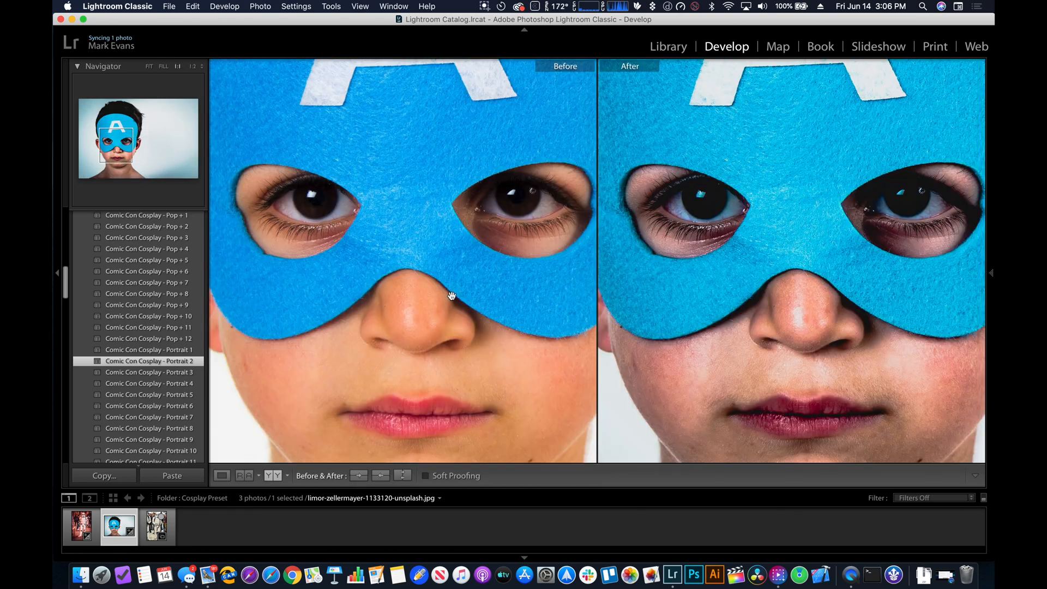
scroll(451, 296, down, 2)
scroll(451, 296, right, 2)
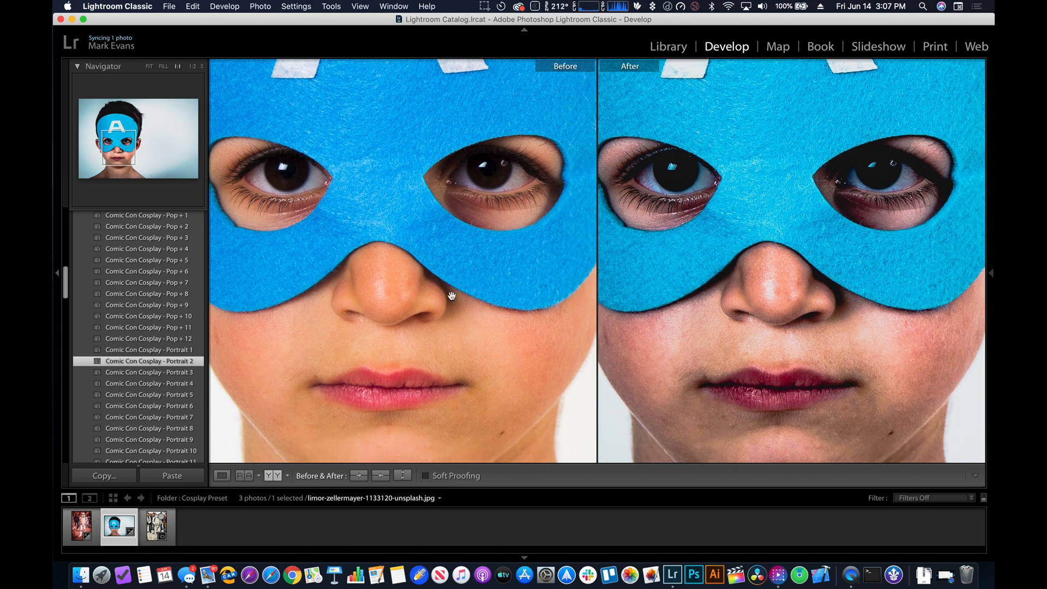
scroll(451, 295, down, 5)
key(super+minus)
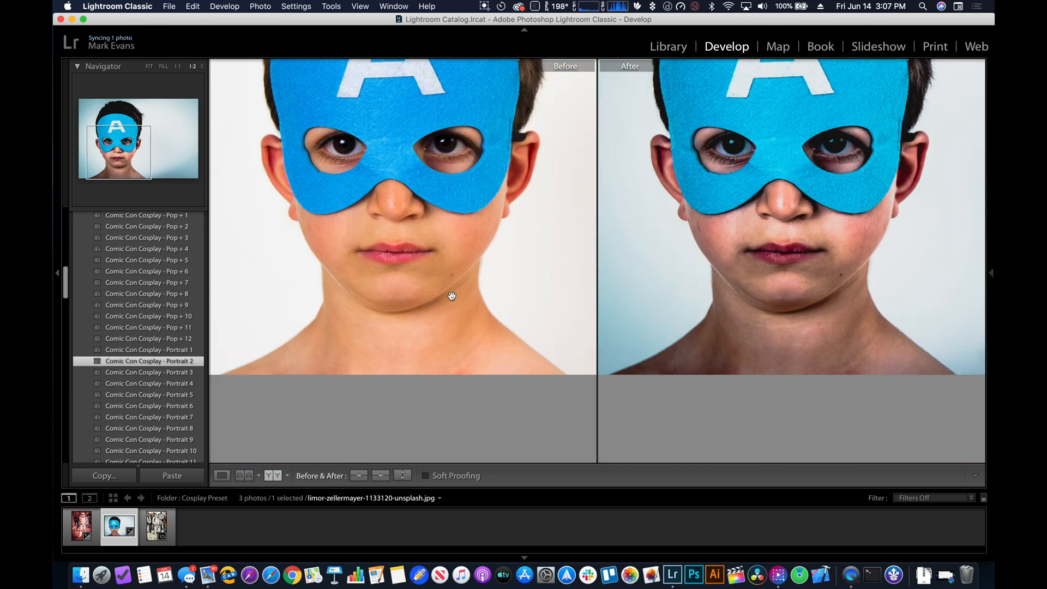
Close the masked boy's before/after comparison and open the stormtrooper photo at 1:2 zoom
scroll(451, 296, up, 5)
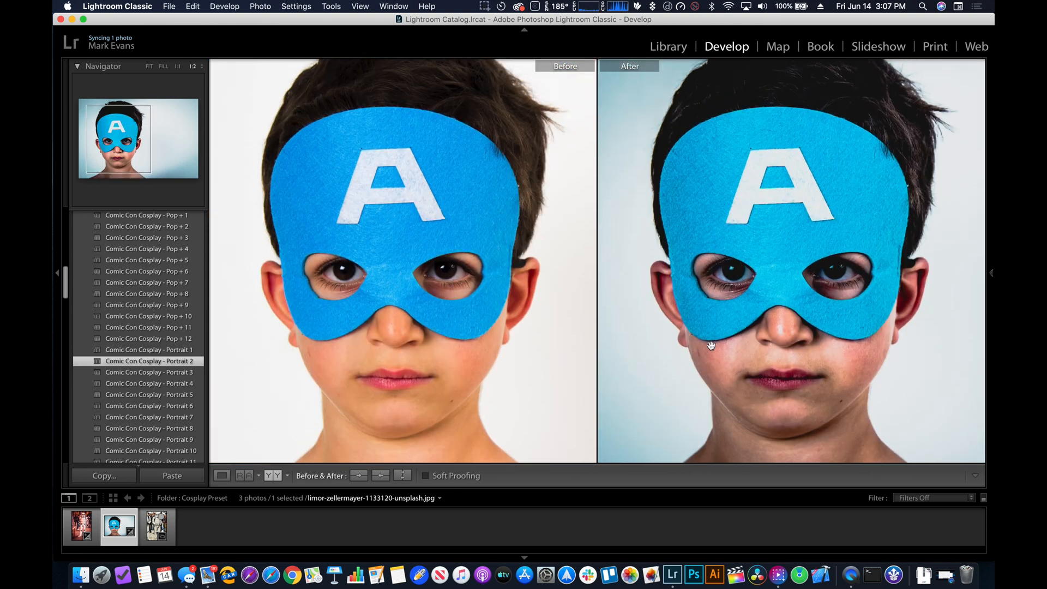
key(y)
click(155, 526)
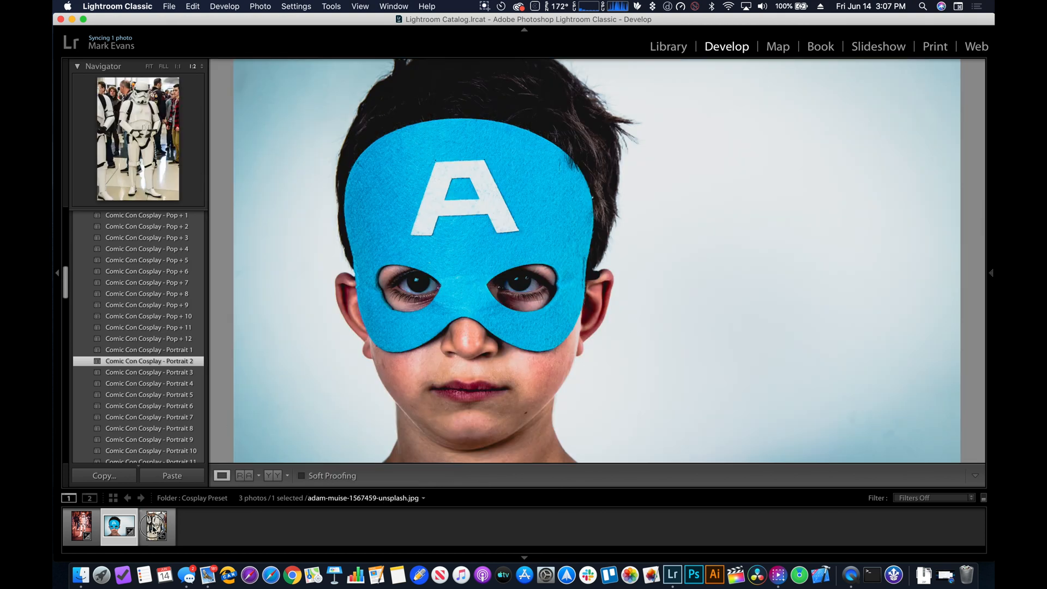
scroll(482, 282, up, 5)
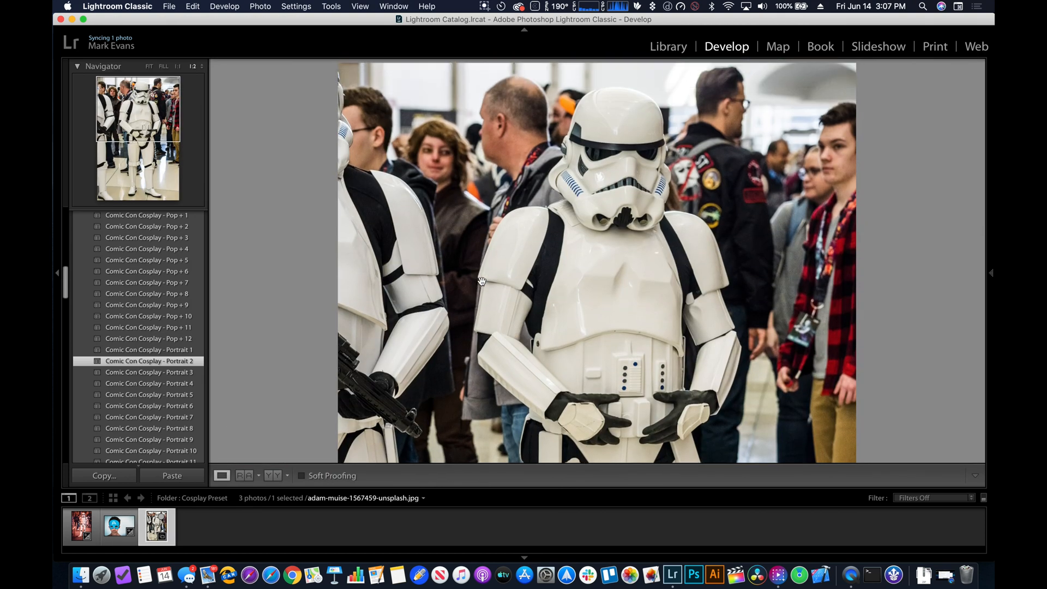
scroll(476, 295, down, 3)
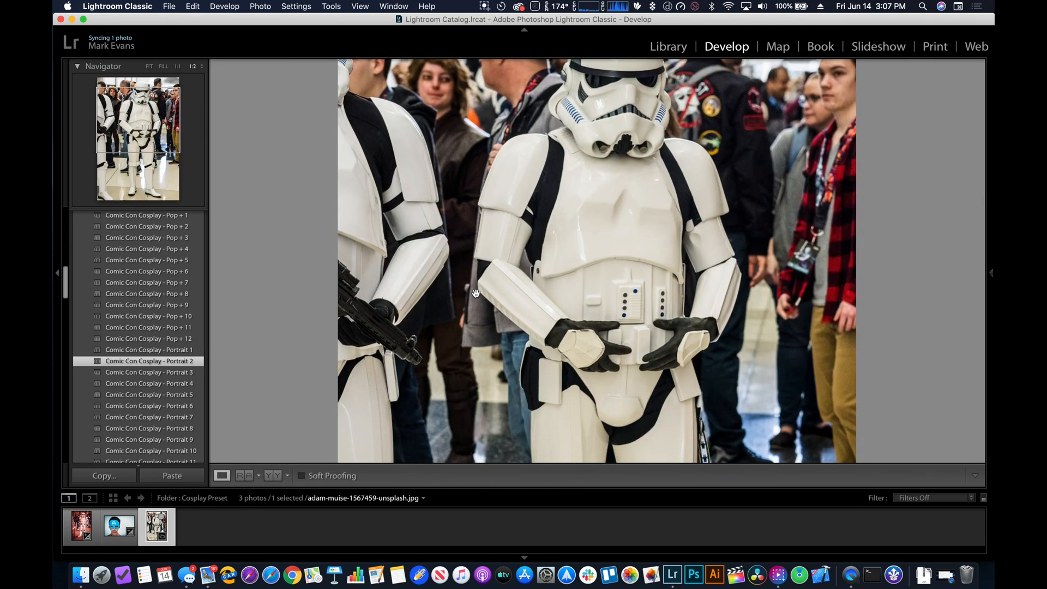
scroll(537, 193, up, 5)
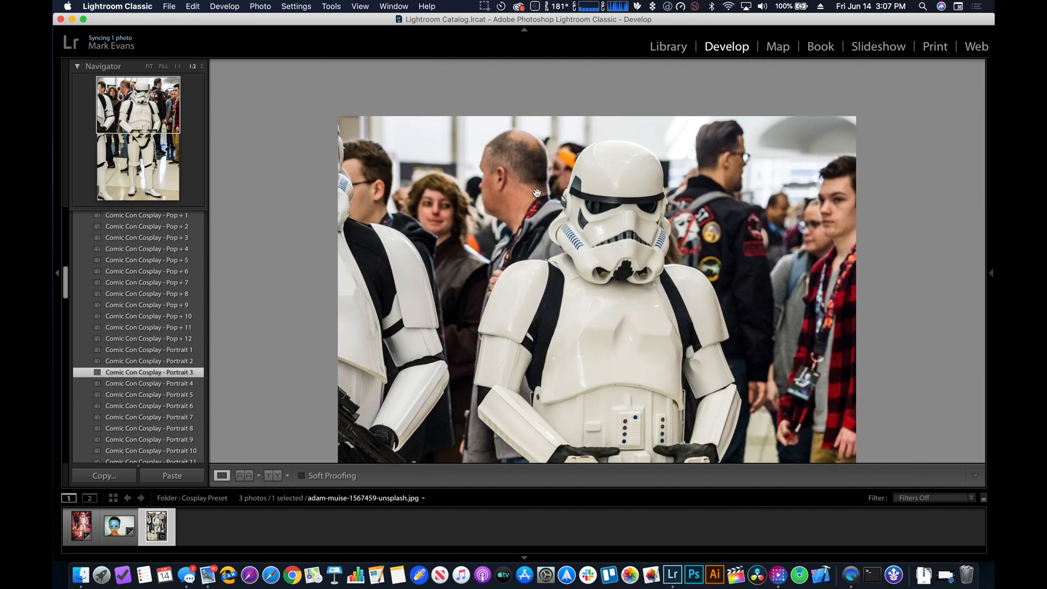
Preview the Comic Con Cosplay variants and apply Comic Con Cosplay - Portrait 1 to the stormtrooper photo
scroll(163, 382, down, 3)
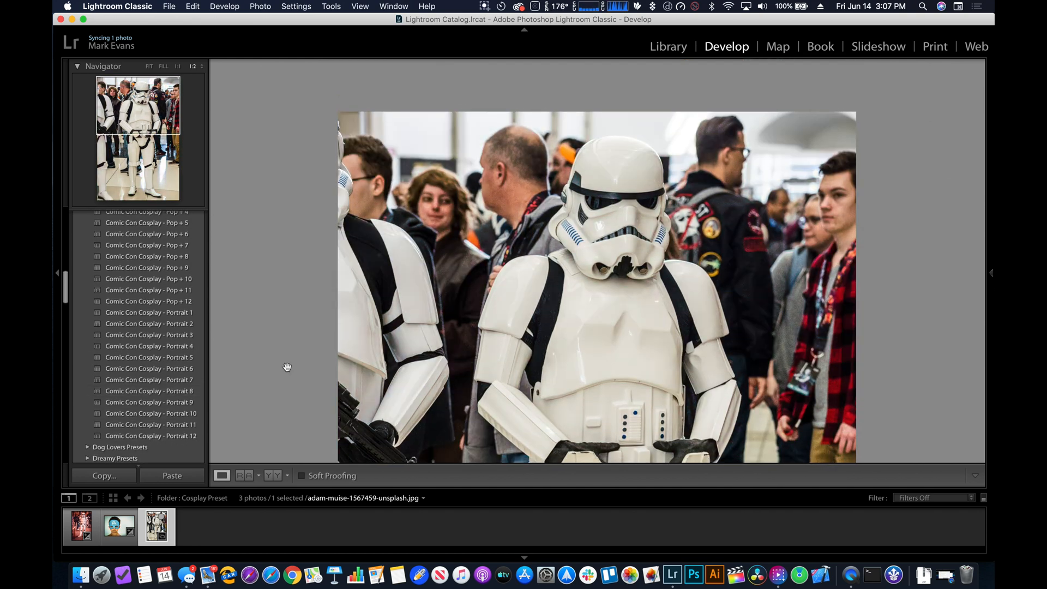
scroll(287, 367, down, 5)
scroll(152, 339, up, 4)
click(152, 338)
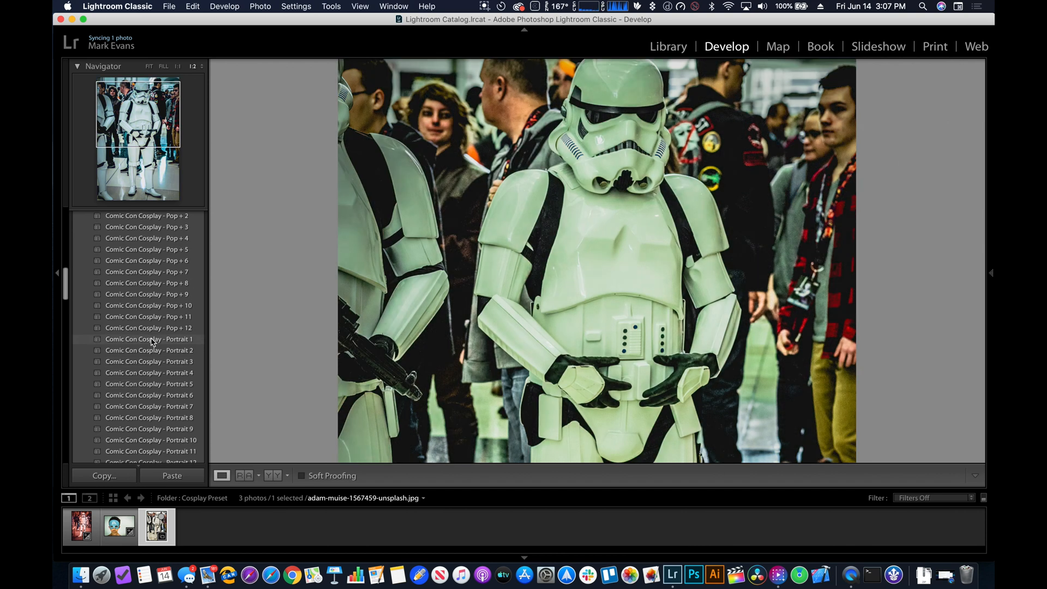
scroll(155, 344, down, 3)
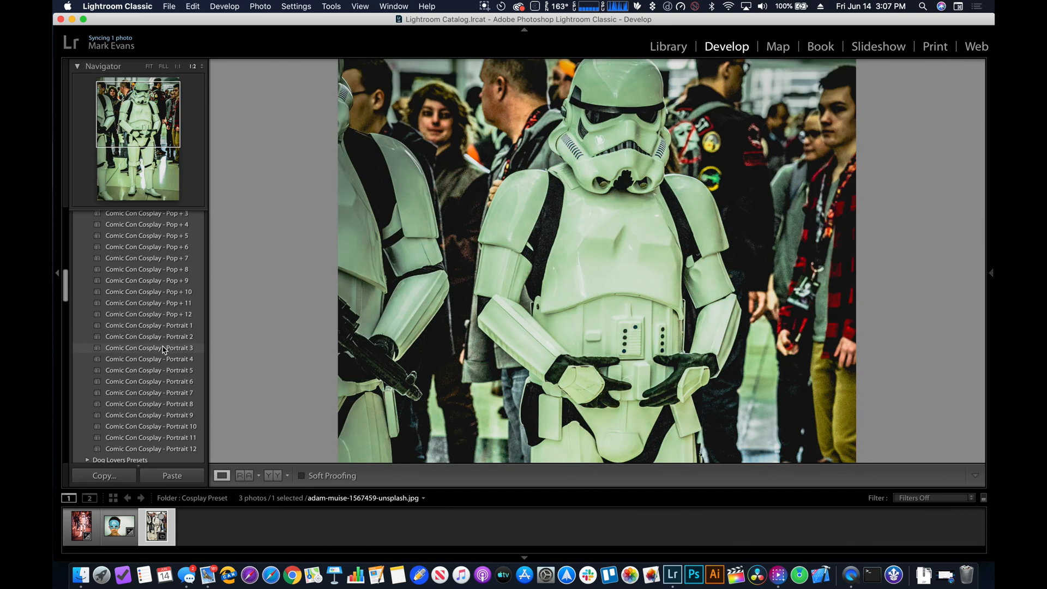
click(155, 325)
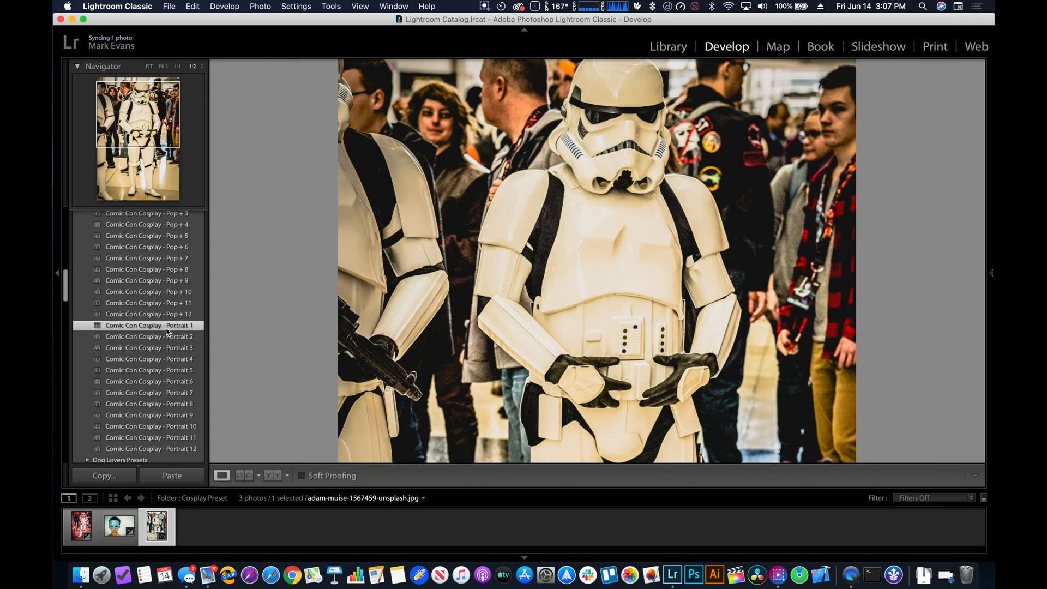
Compare the stormtrooper photo before and after side by side, inspecting the helmet at 1:1, and return to the single view at 1:3
key(y)
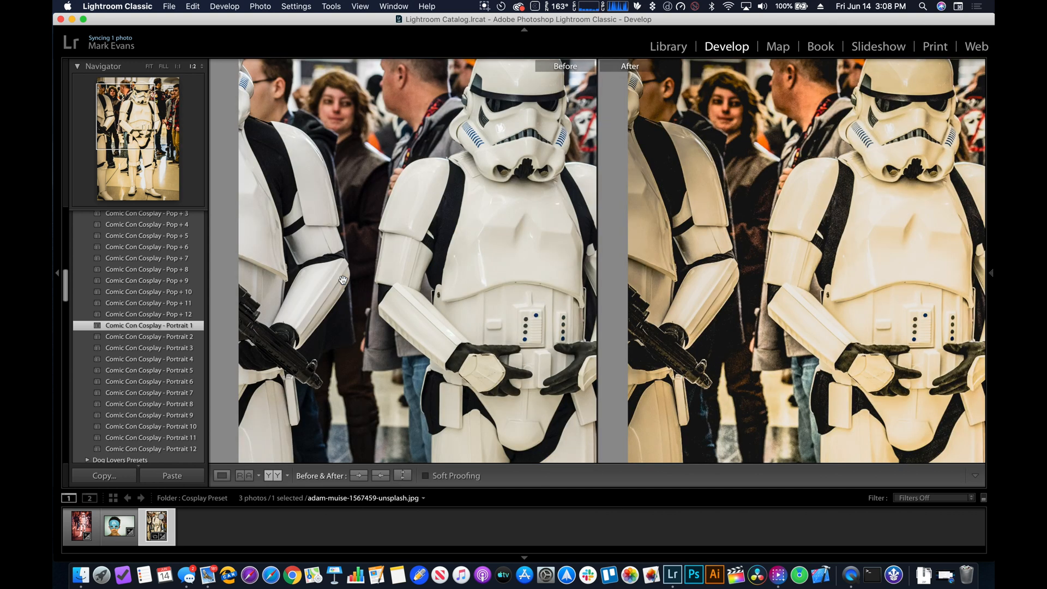
click(456, 254)
scroll(456, 254, up, 5)
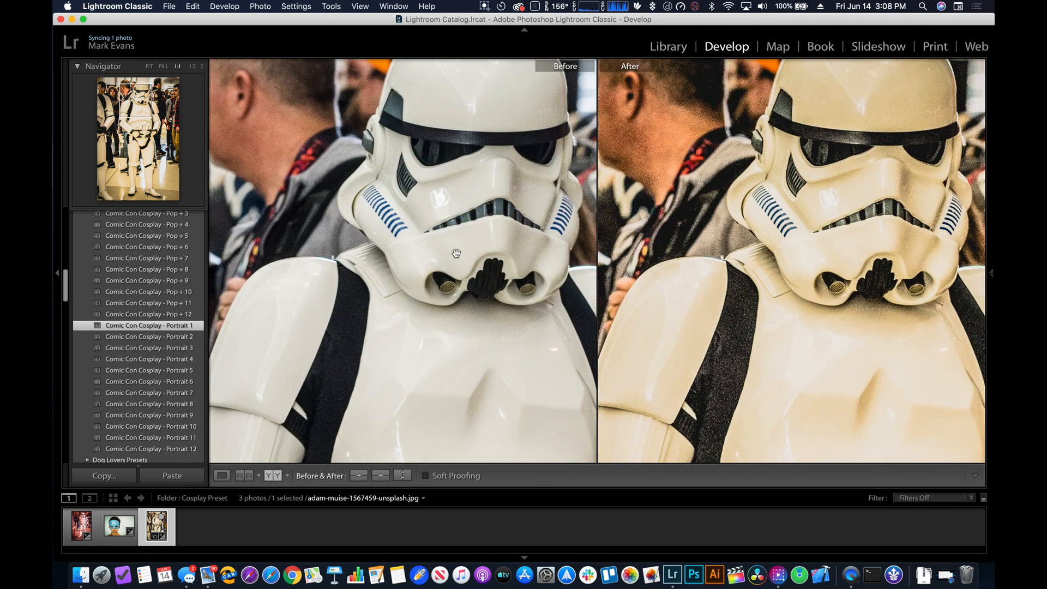
scroll(456, 254, up, 2)
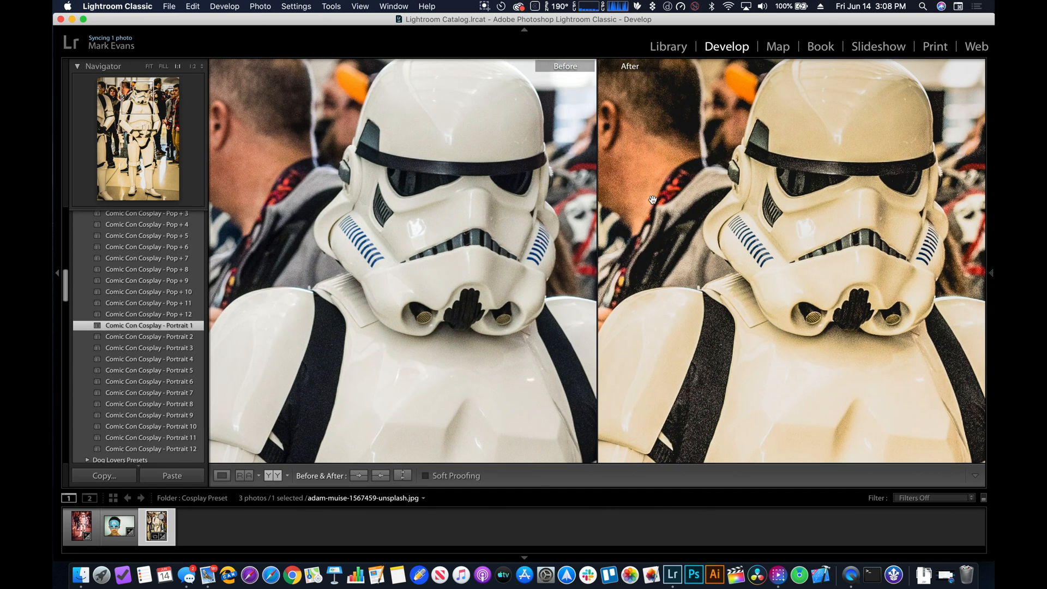
scroll(784, 226, down, 2)
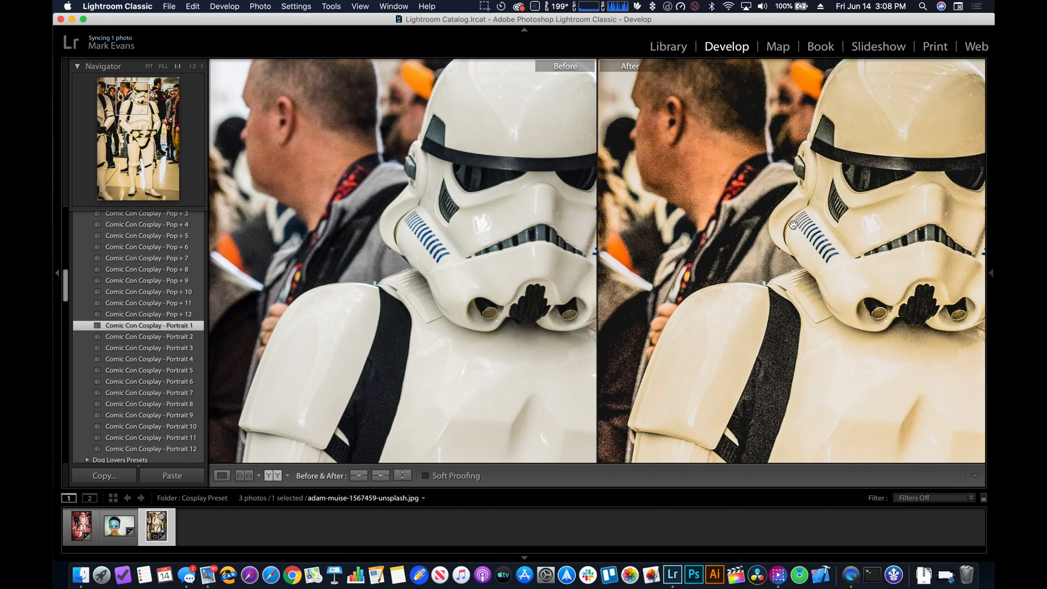
key(super+minus)
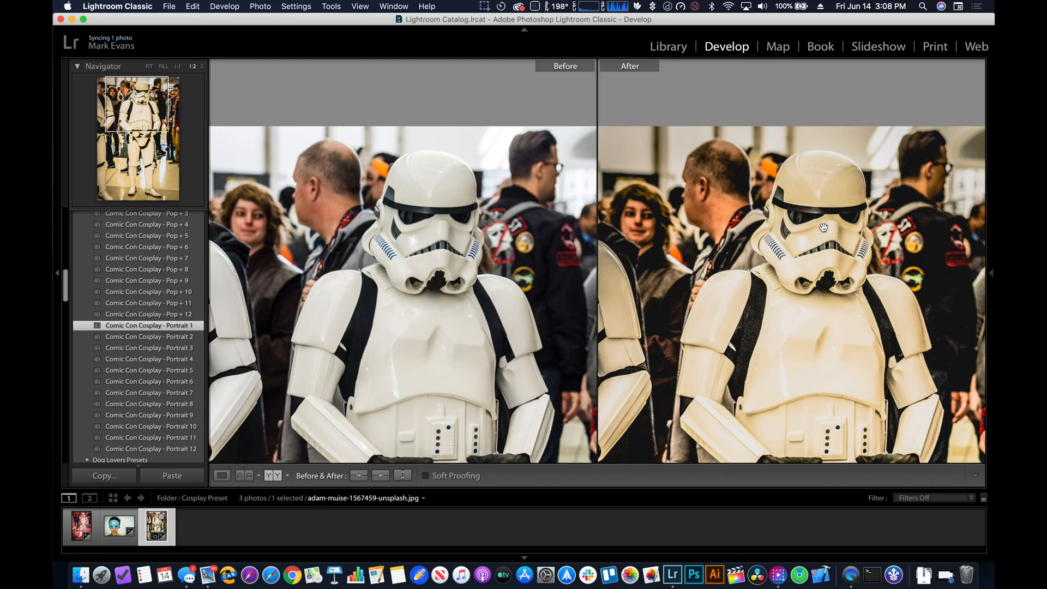
key(super+minus)
key(y)
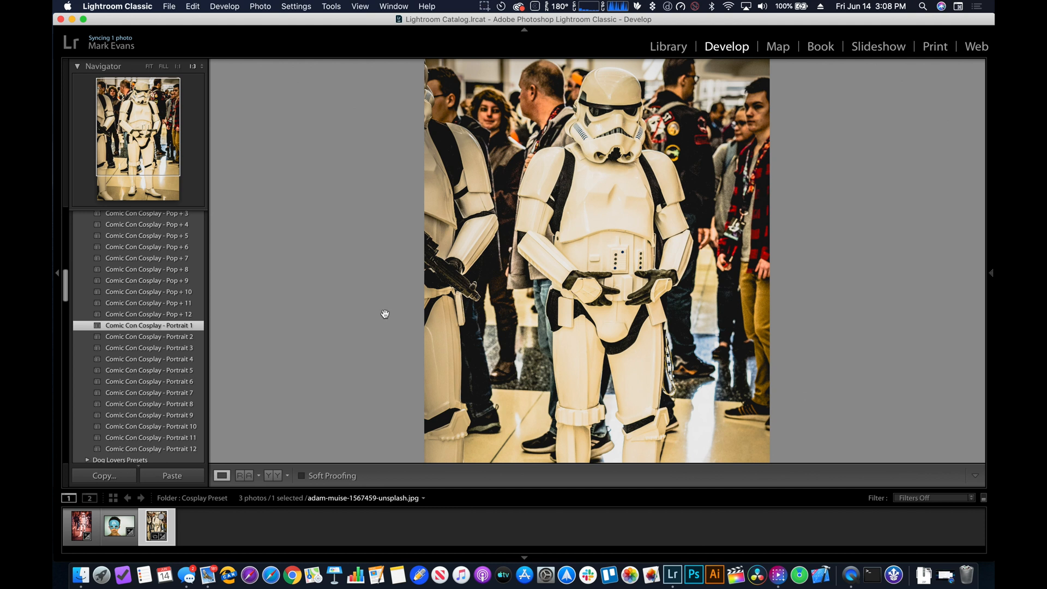